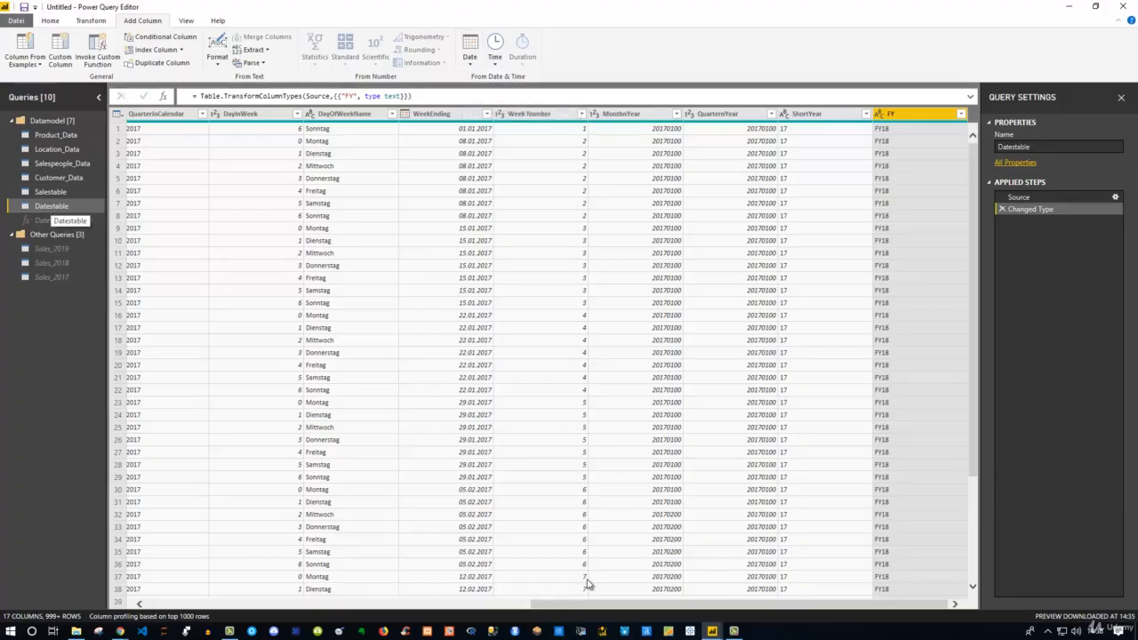
Add a Start of Year column to Datestable, derived from the Date column
left_click_drag(591, 605, 183, 602)
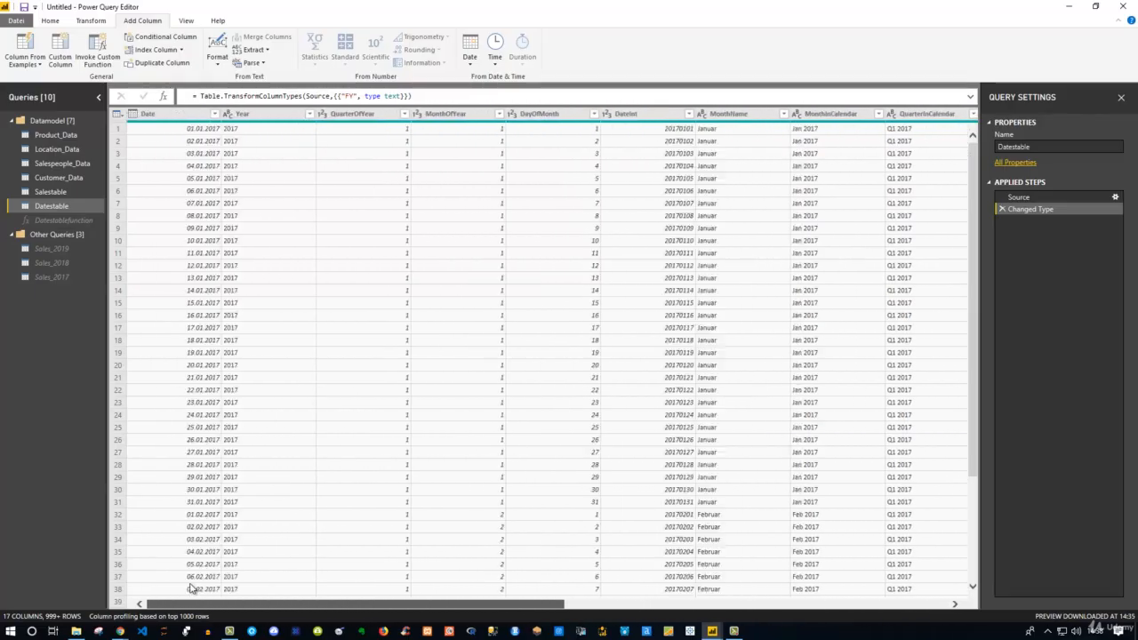
left_click(178, 113)
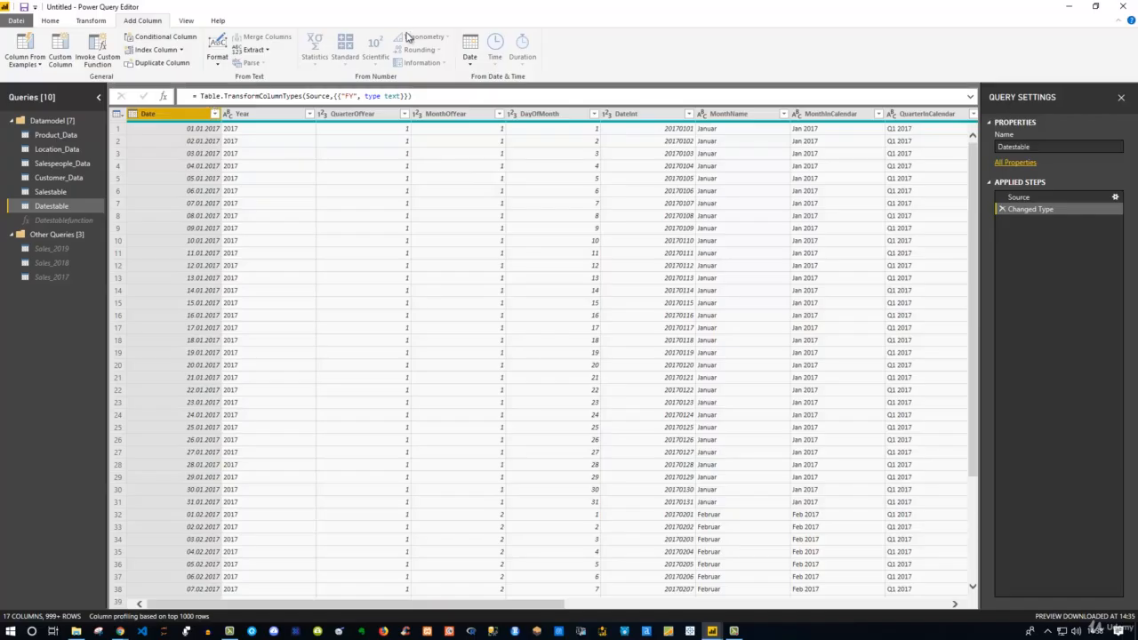
left_click(471, 69)
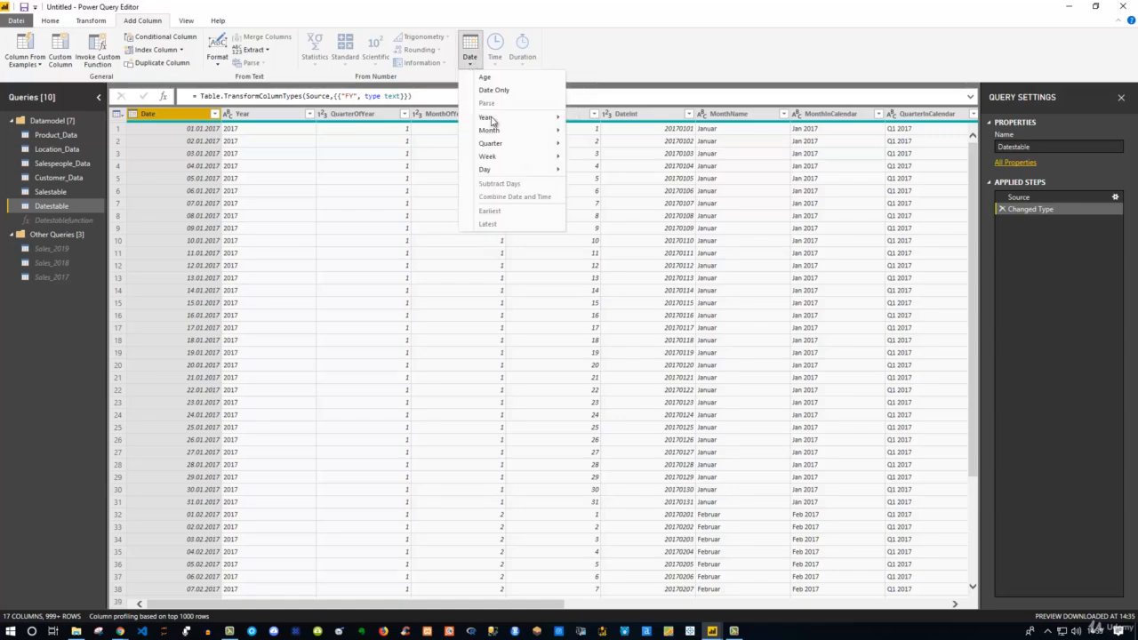
mouse_move(492, 121)
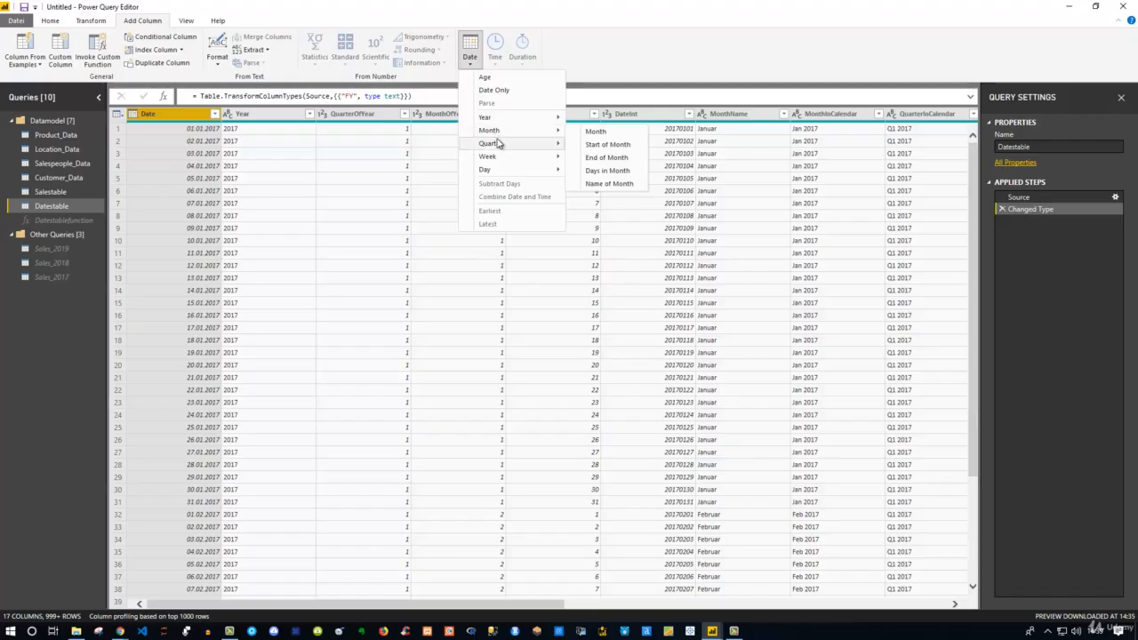
mouse_move(500, 158)
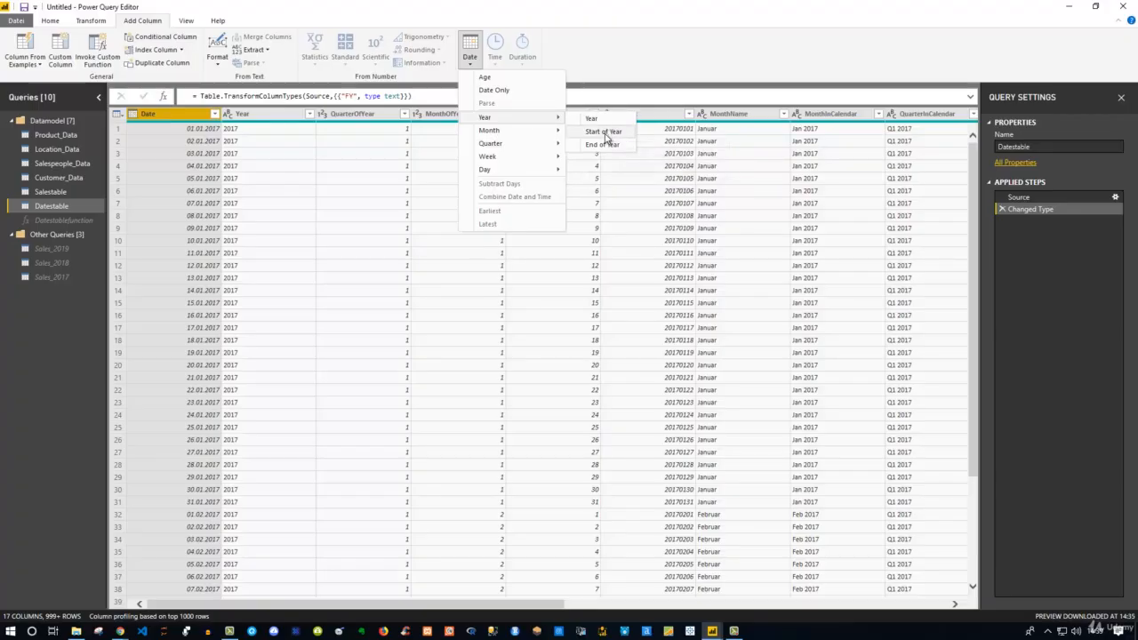
left_click(605, 133)
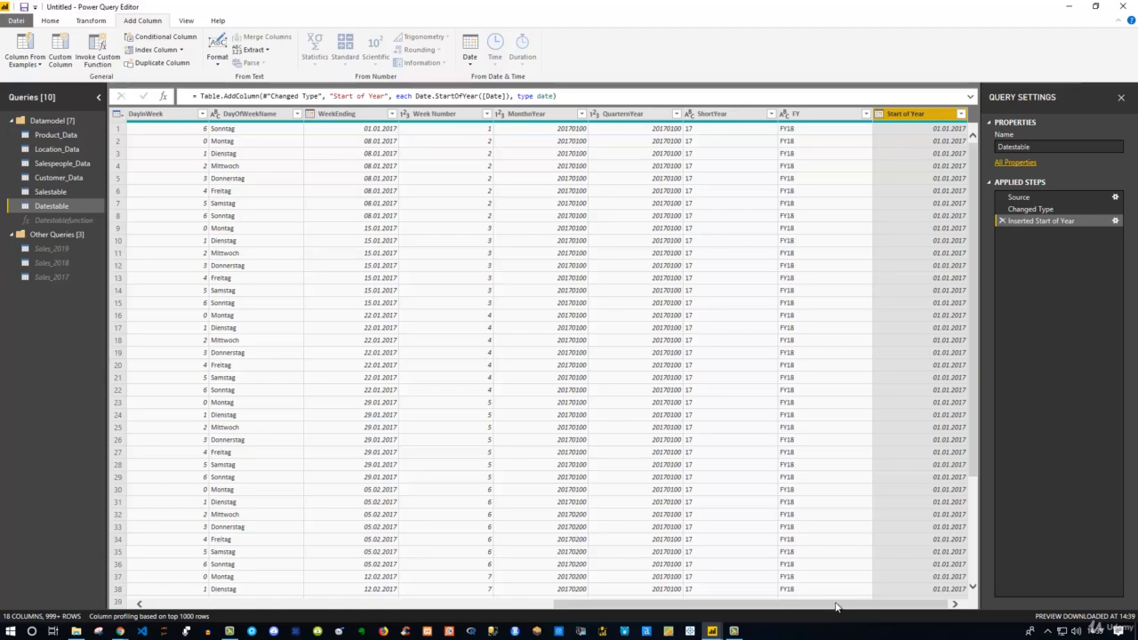
Scroll back to the Date column and bring up its week-based extraction options, such as Week of Year
left_click_drag(838, 605, 409, 593)
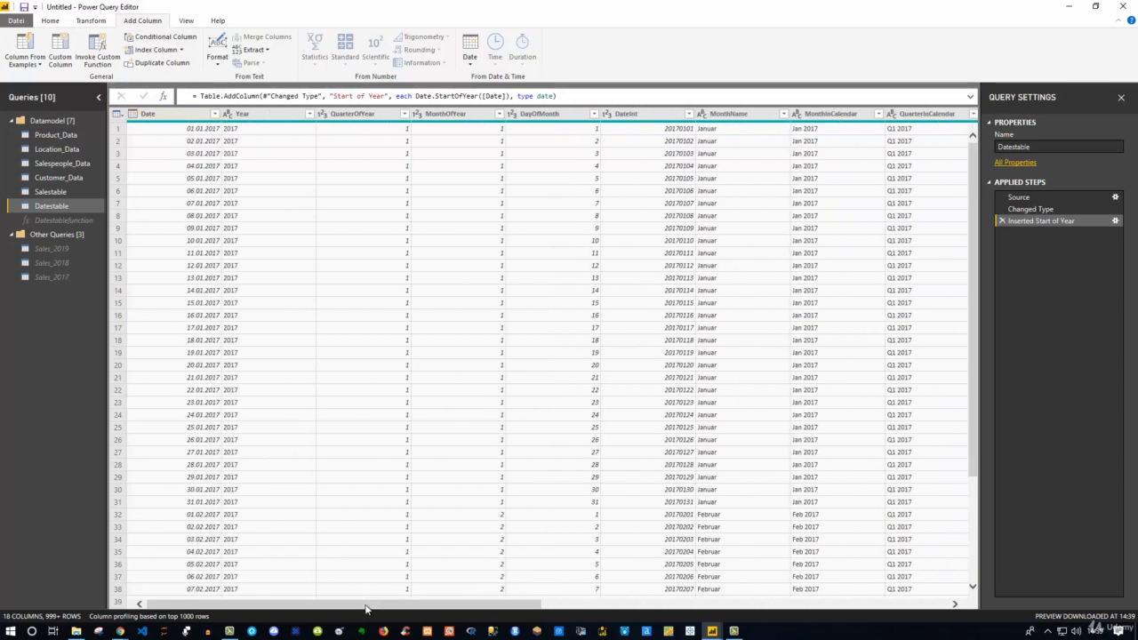
left_click_drag(391, 605, 796, 604)
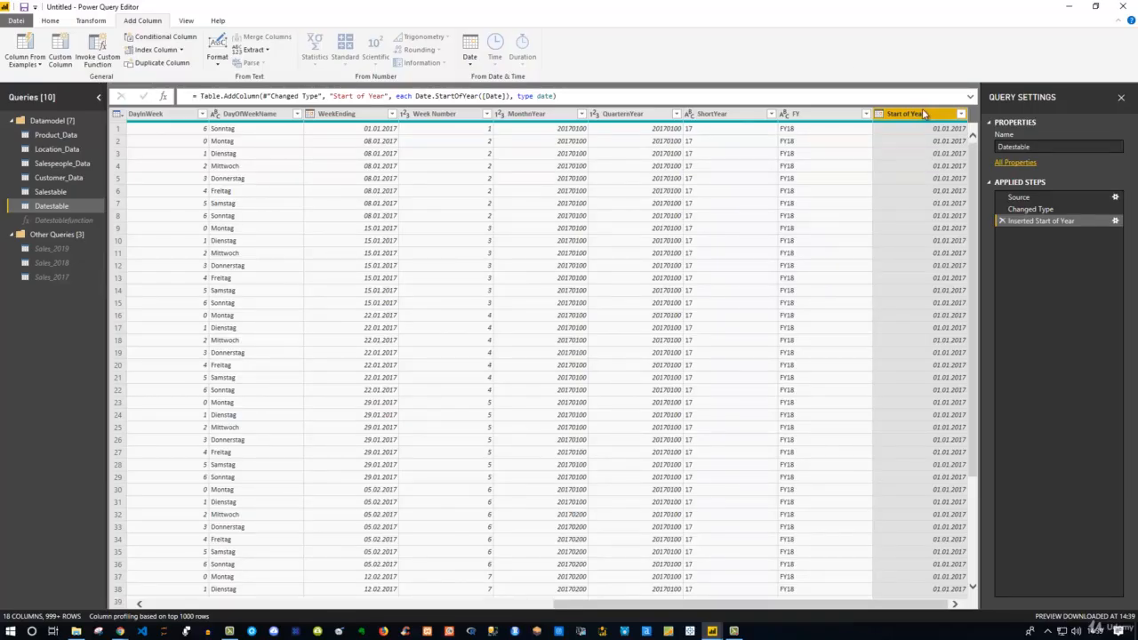
left_click_drag(624, 604, 191, 564)
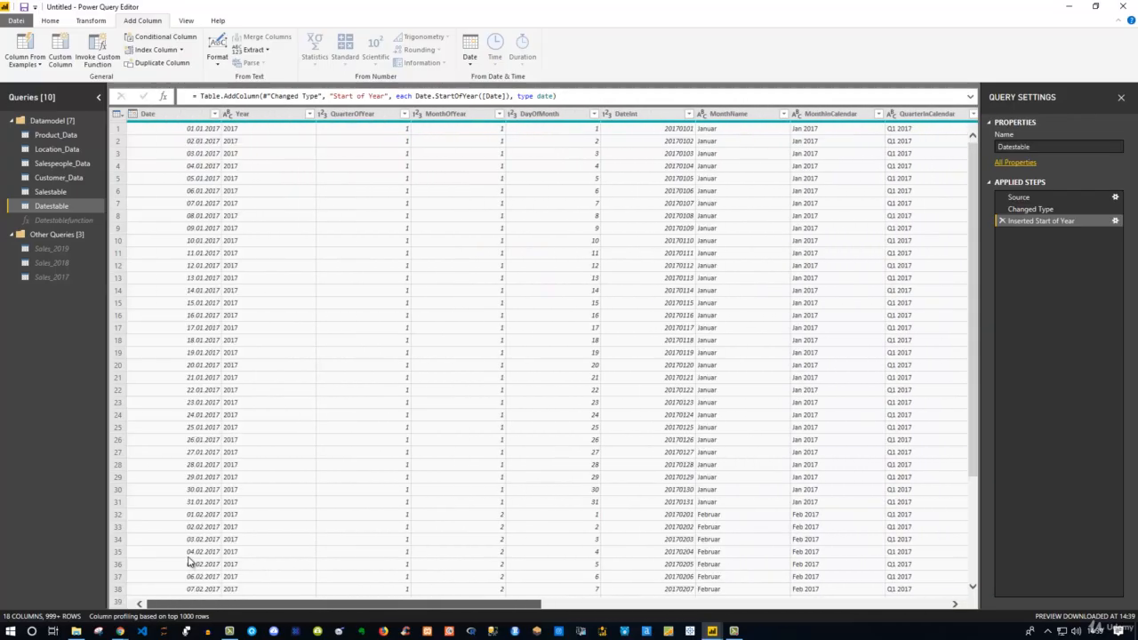
left_click(178, 115)
left_click(469, 59)
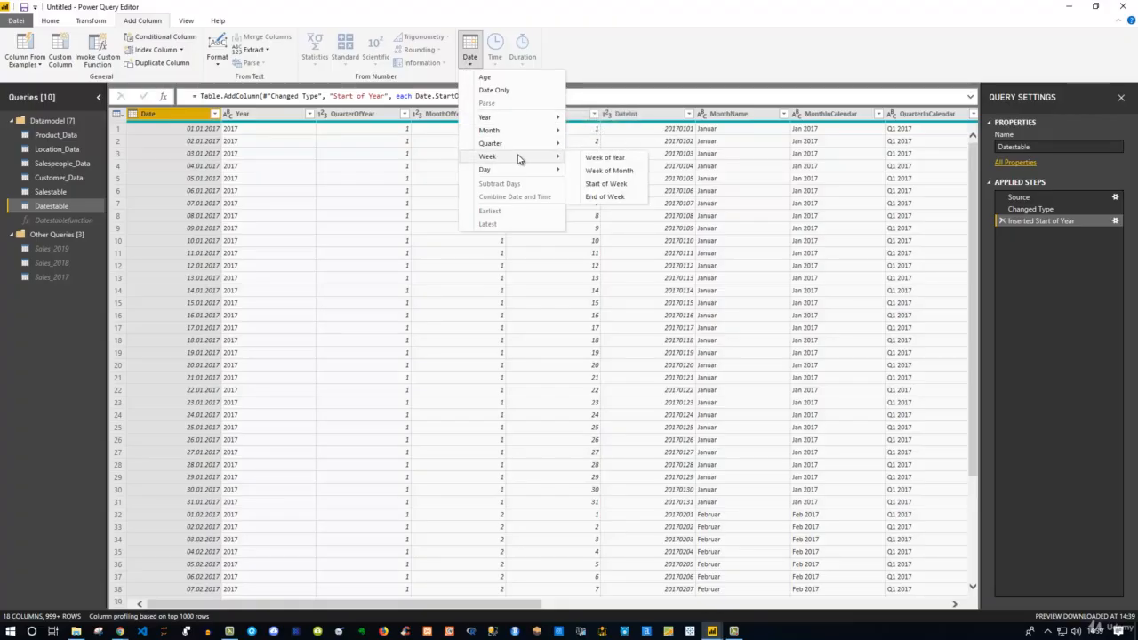
Add a Week of Year column from Date, then scroll back to the first columns
left_click(616, 159)
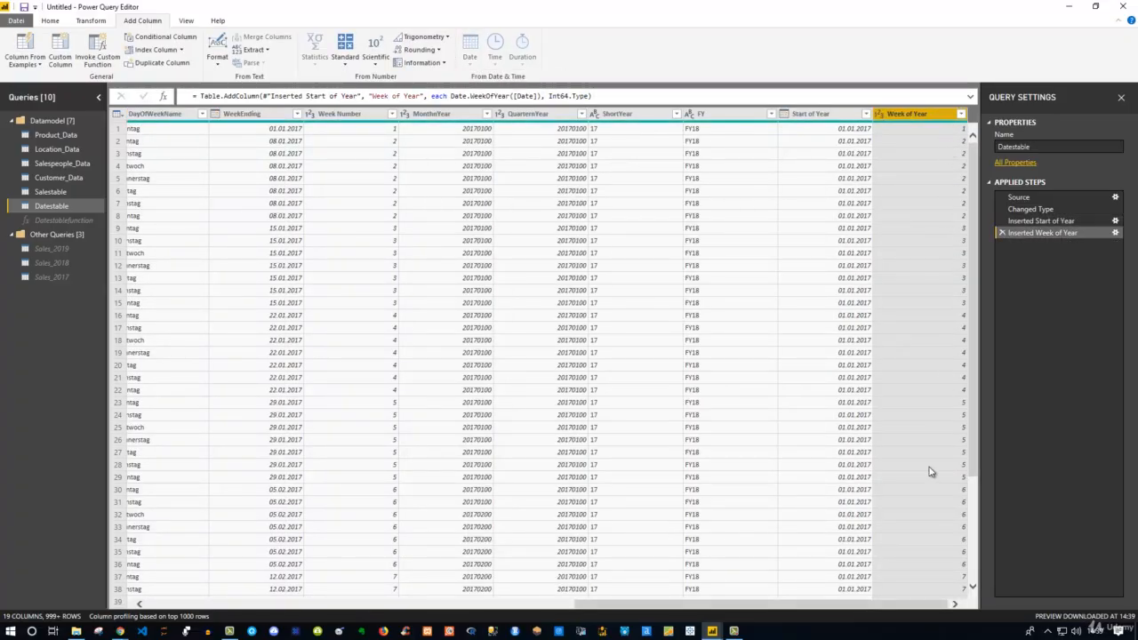
left_click_drag(857, 609, 369, 574)
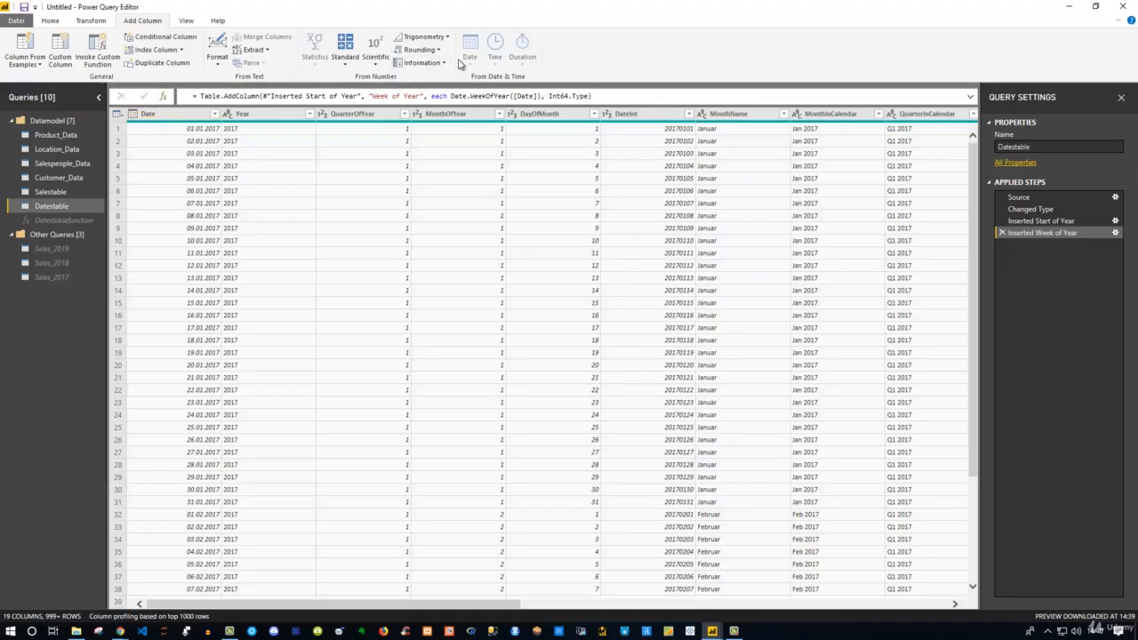
Browse the Date extraction options and the Date column's context menu without choosing anything
left_click(148, 113)
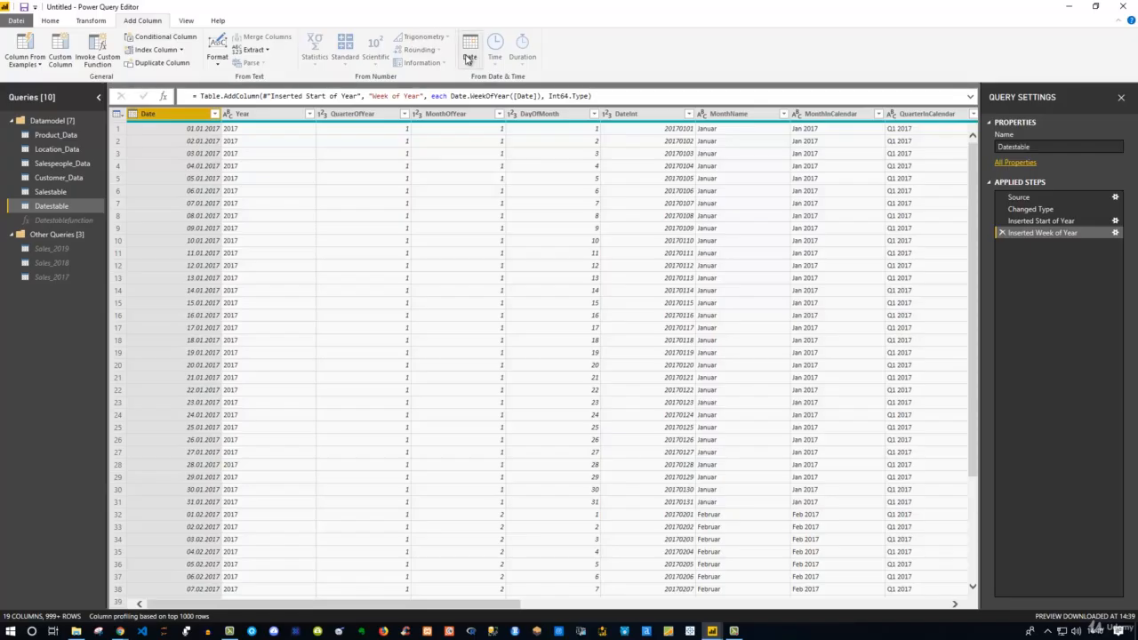
left_click(472, 64)
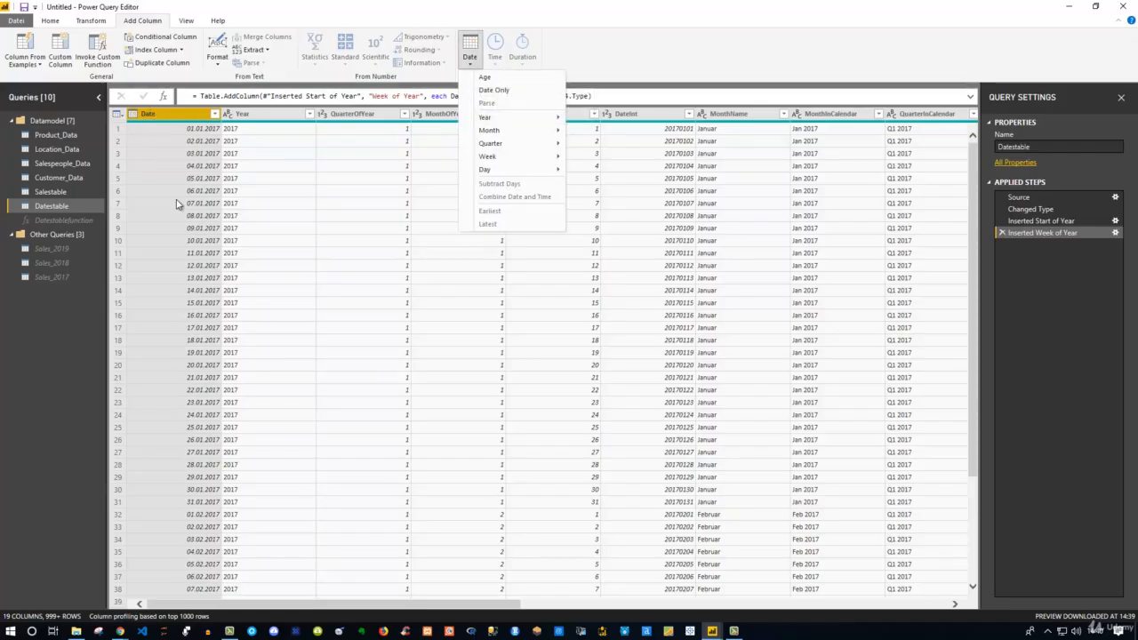
left_click(189, 118)
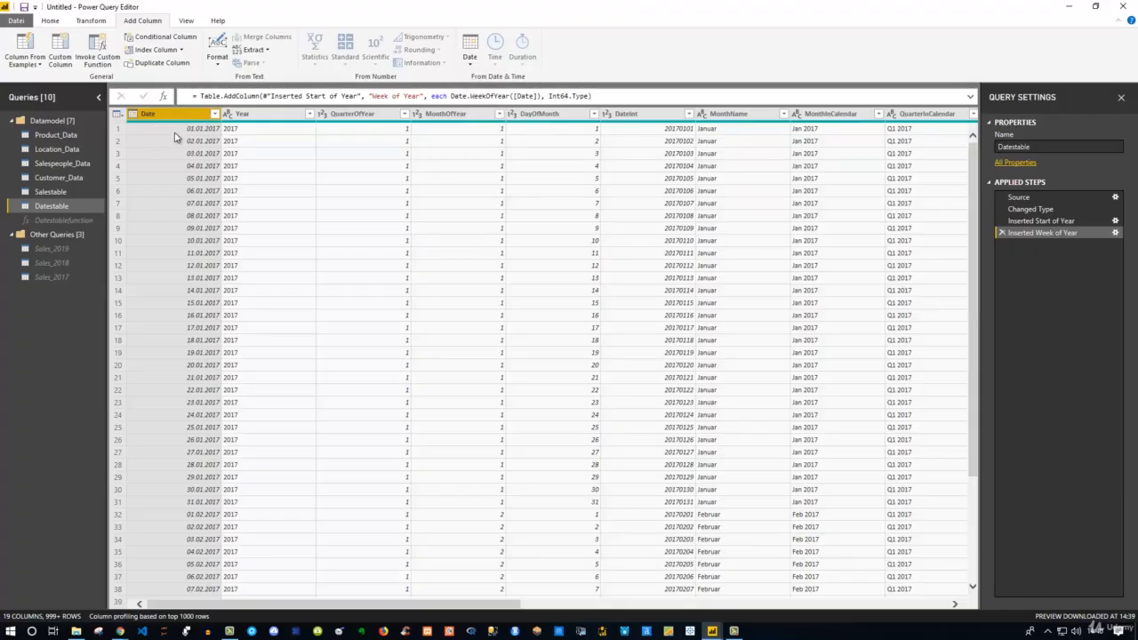
left_click(470, 61)
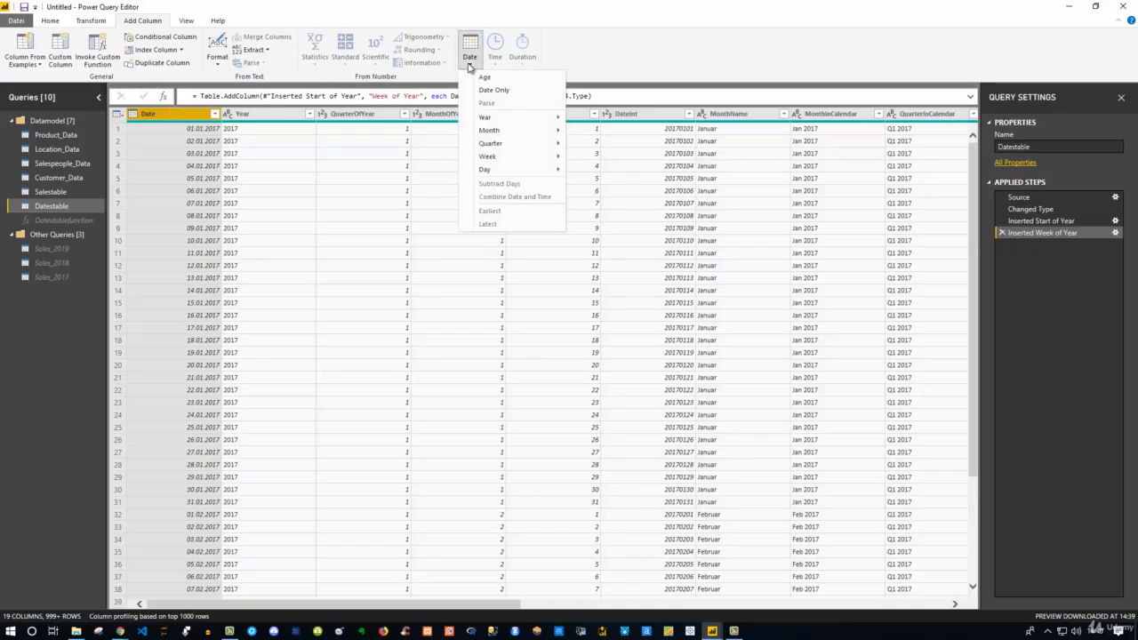
right_click(169, 116)
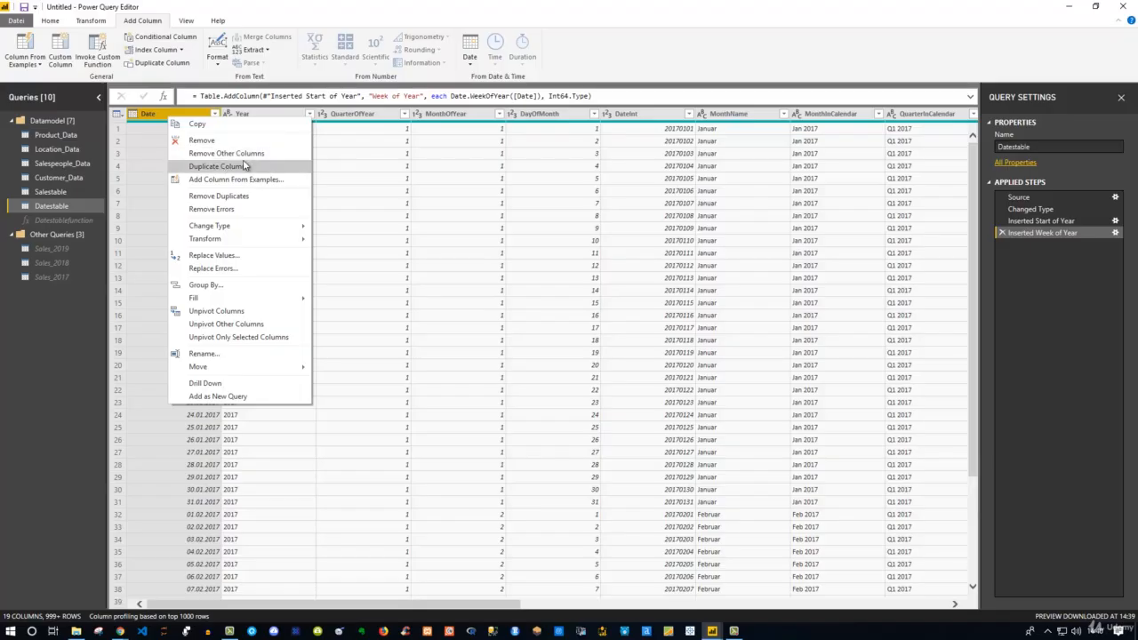
left_click(471, 62)
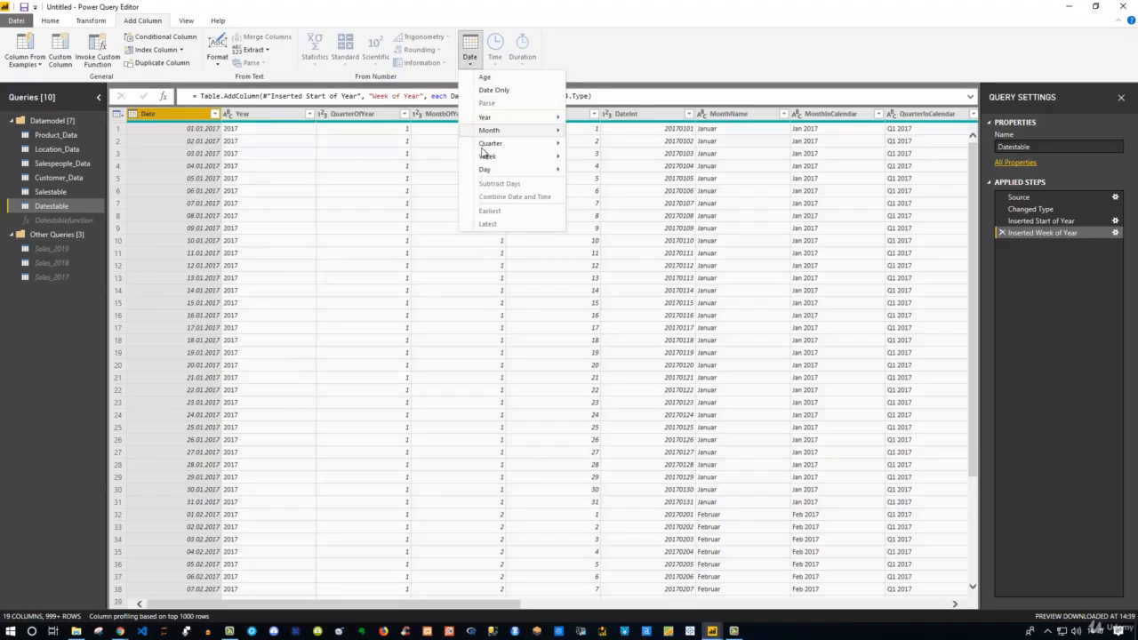
mouse_move(488, 157)
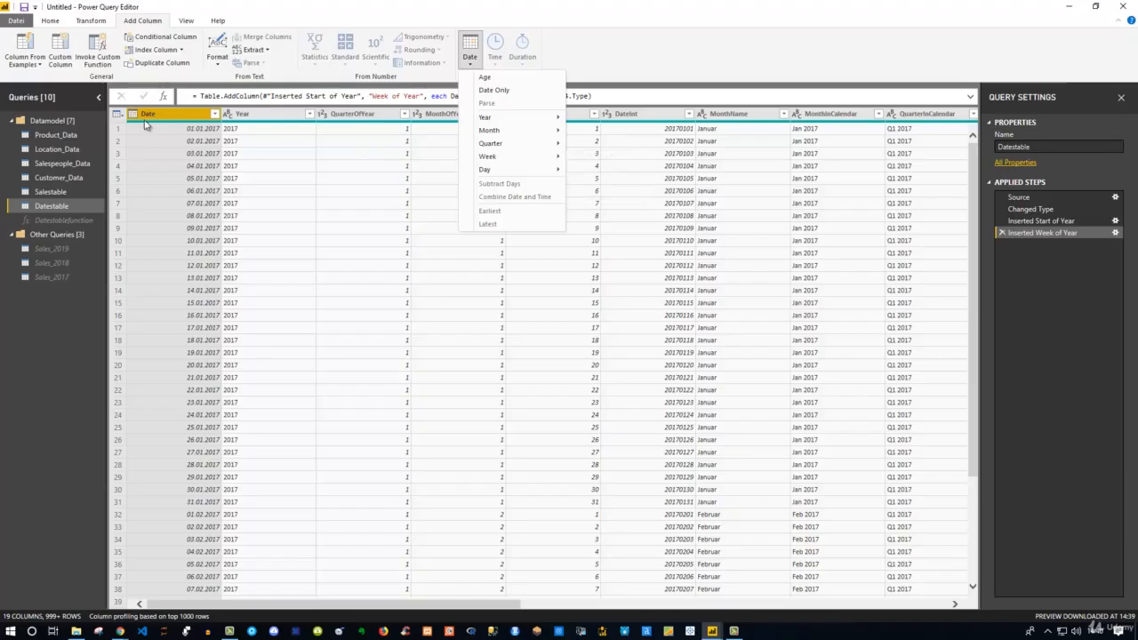
left_click(165, 115)
Delete the Inserted Week of Year step from Applied Steps
left_click_drag(516, 605, 930, 615)
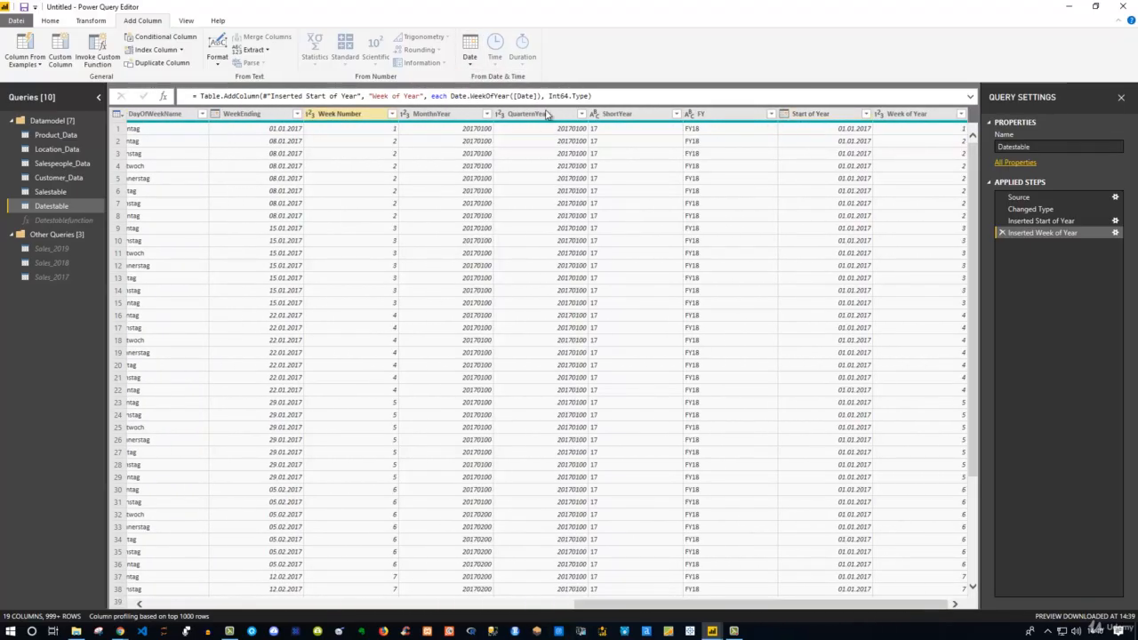
left_click(813, 119)
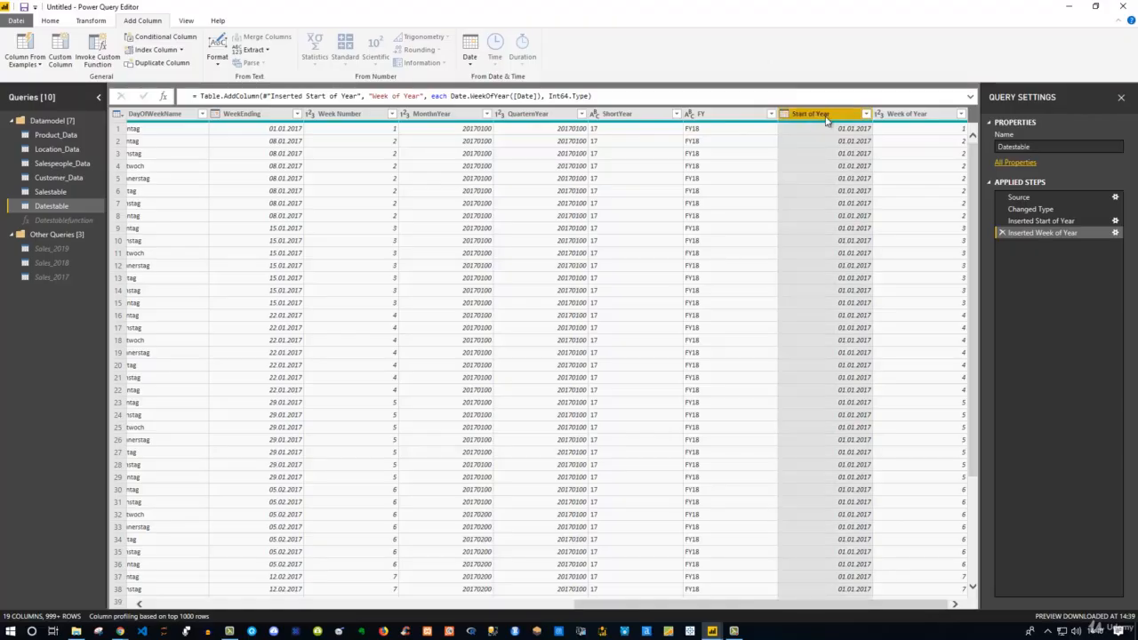
left_click(1002, 232)
Delete the Inserted Start of Year step and show the Home ribbon's merge and append commands
left_click(1003, 221)
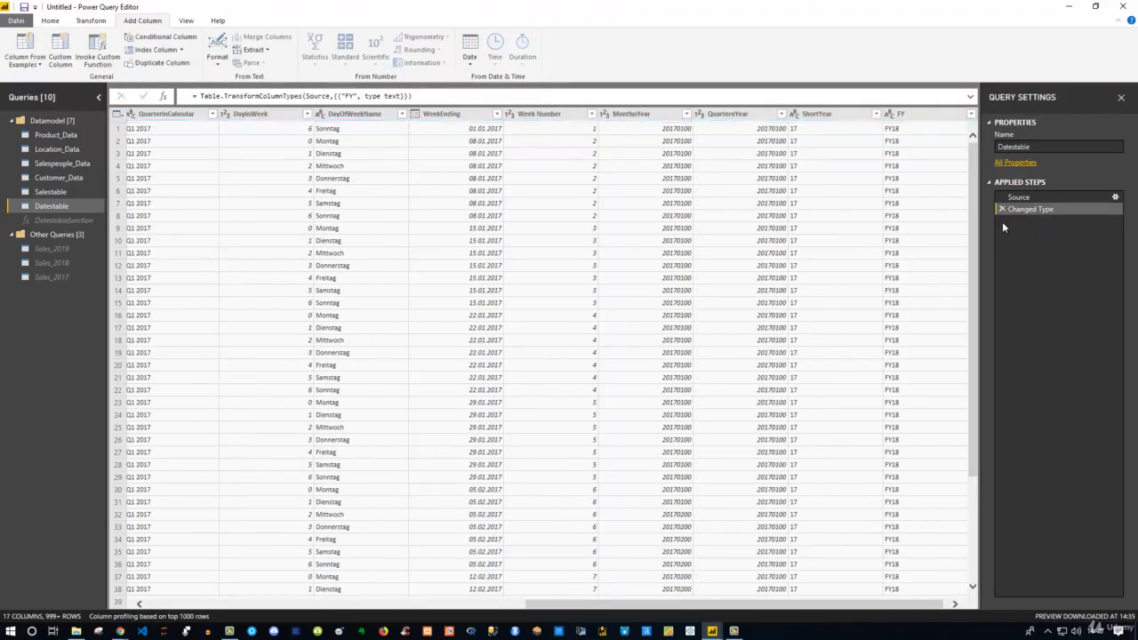
left_click_drag(850, 605, 396, 525)
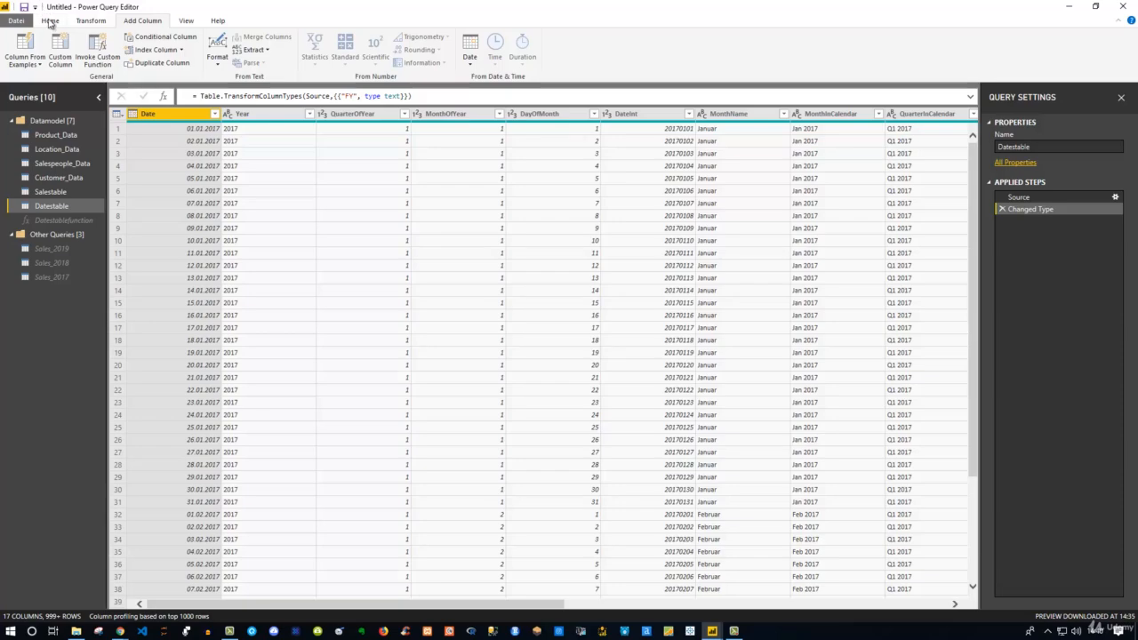
left_click(50, 21)
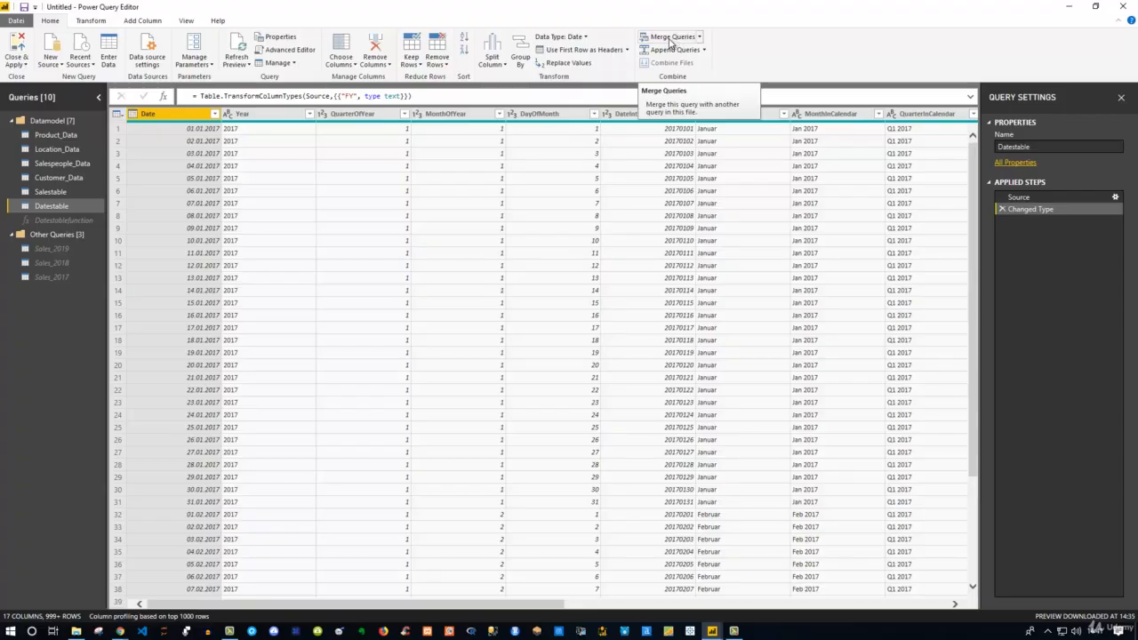
Switch to the Location_Data query and scroll right to inspect its Population column
left_click(40, 148)
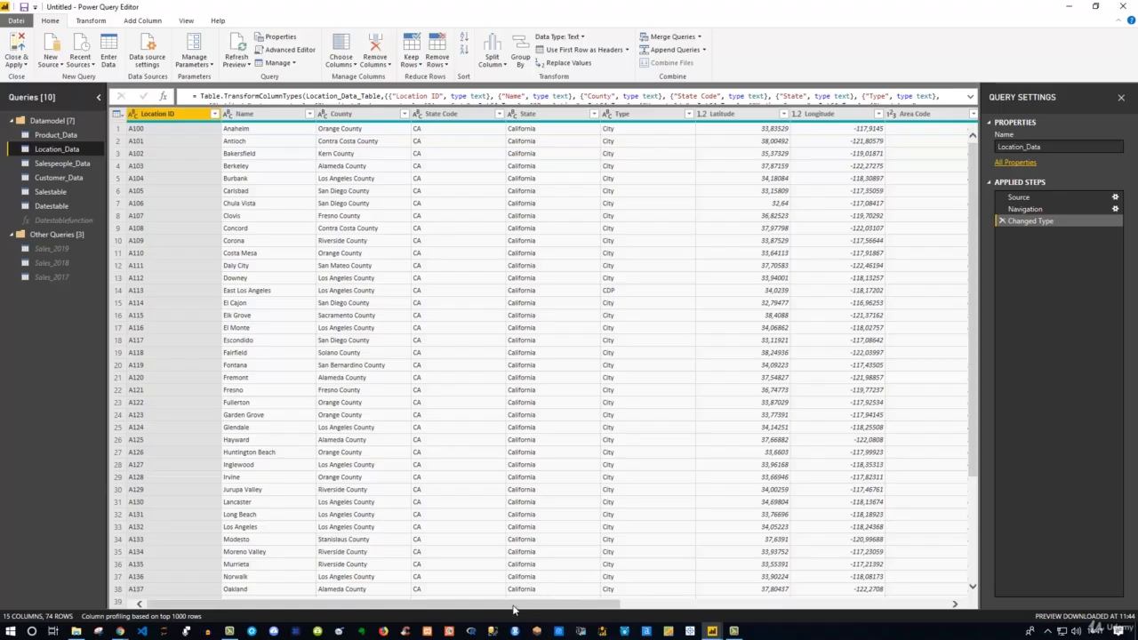
left_click_drag(513, 609, 710, 608)
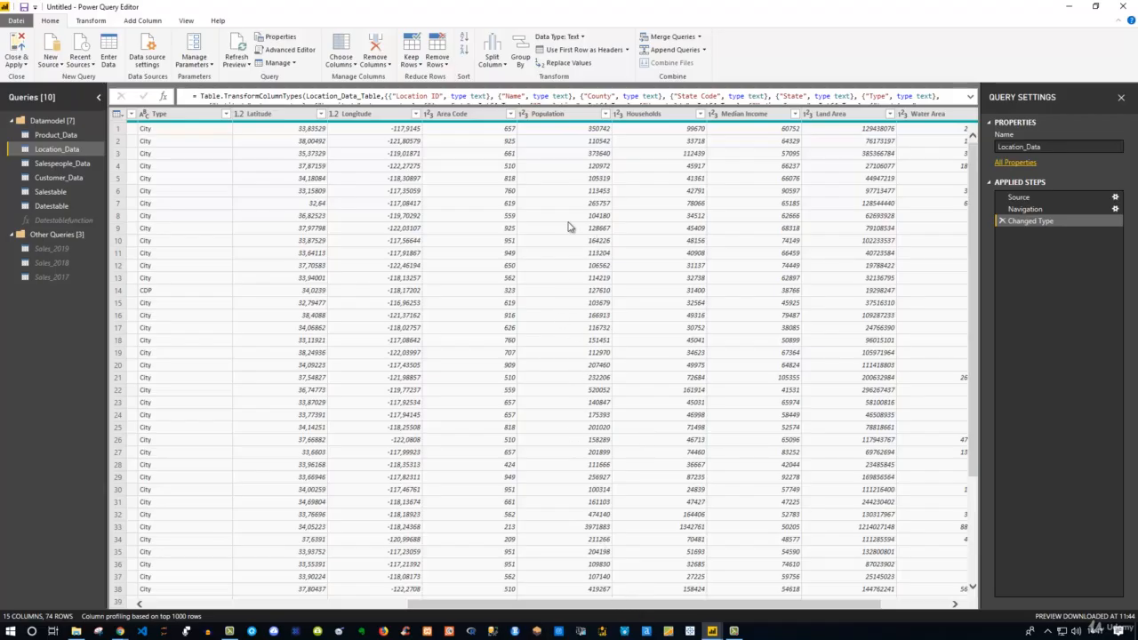
left_click_drag(648, 607, 616, 627)
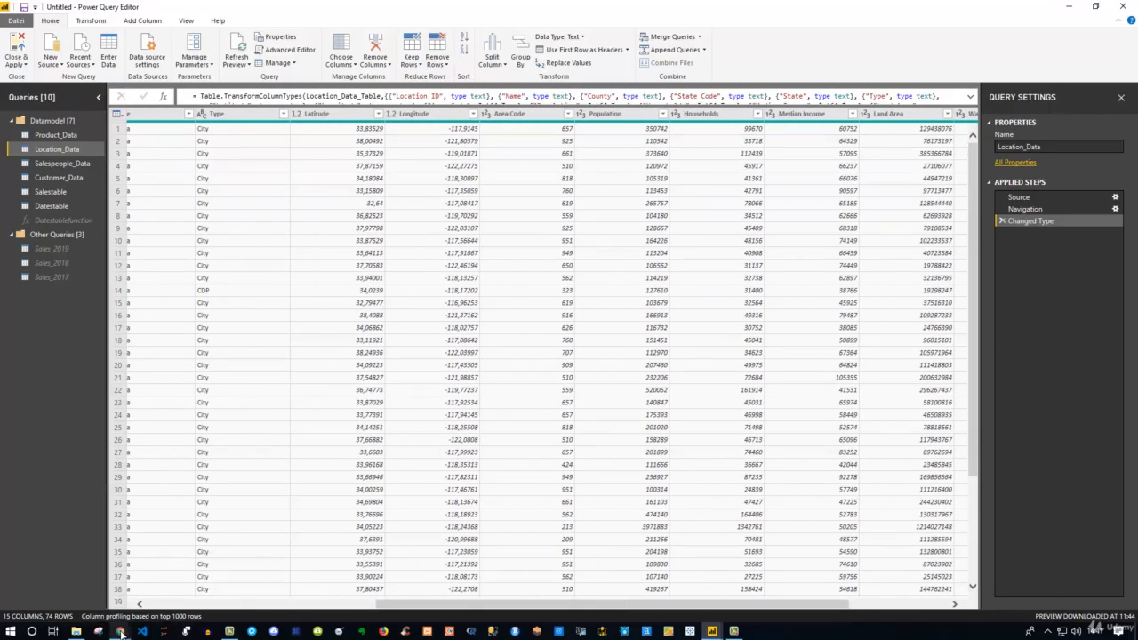
Bring the California counties-by-population page forward in Chrome and adjust its window and zoom
mouse_move(119, 632)
left_click(181, 578)
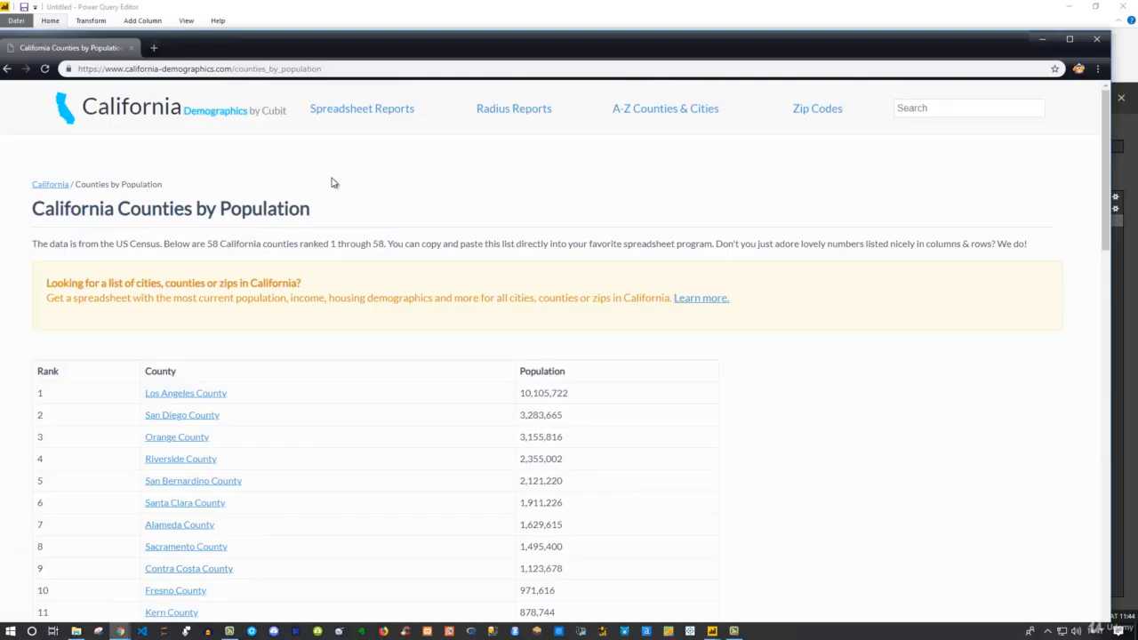
left_click_drag(343, 56, 372, 36)
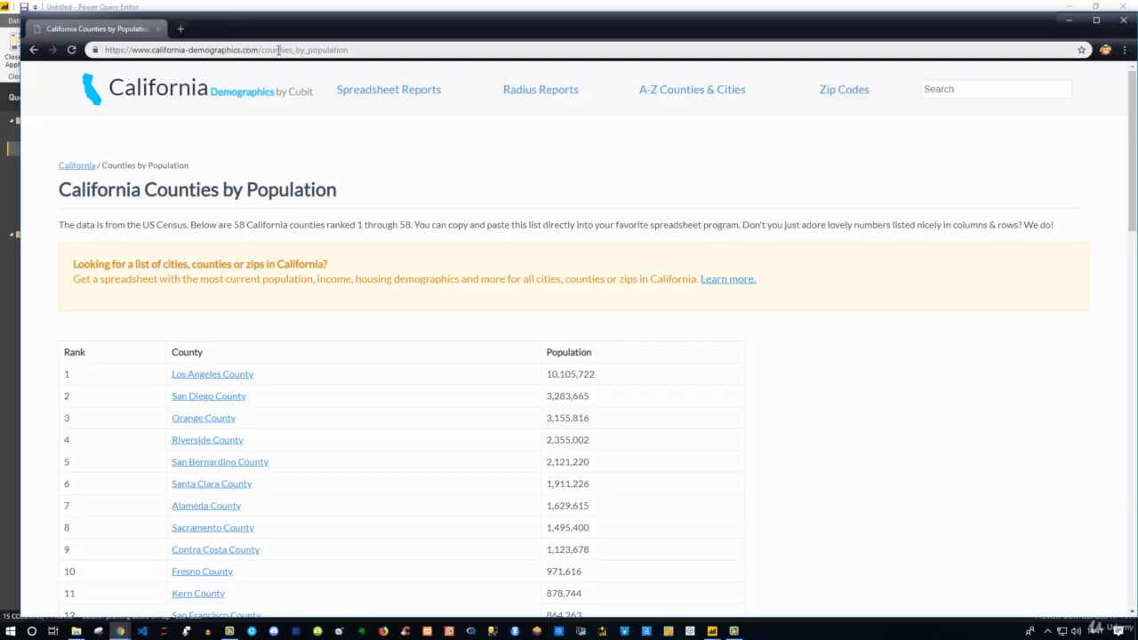
left_click(346, 50)
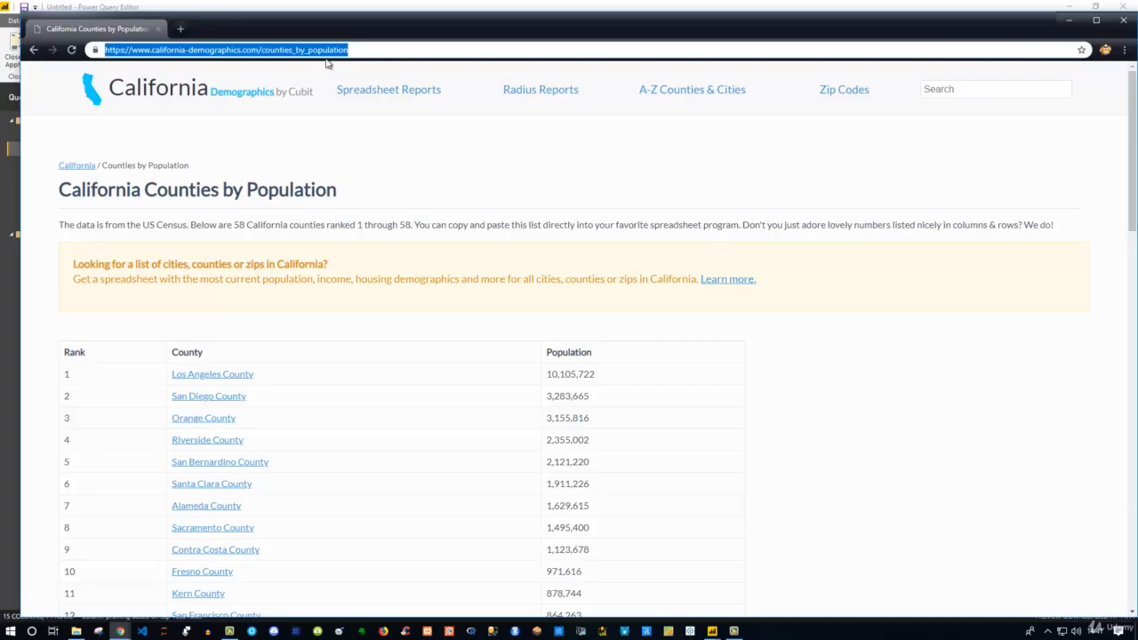
key("ctrl+plus")
key("ctrl+plus")
key("ctrl+plus")
key("ctrl+plus")
key("ctrl+plus")
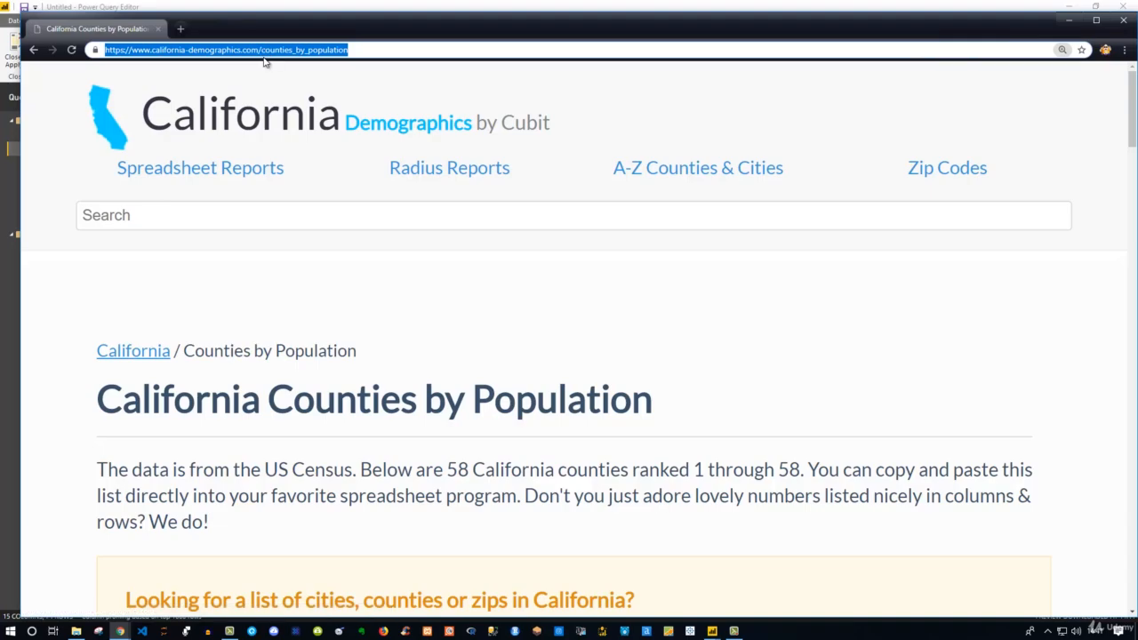
key("ctrl+minus")
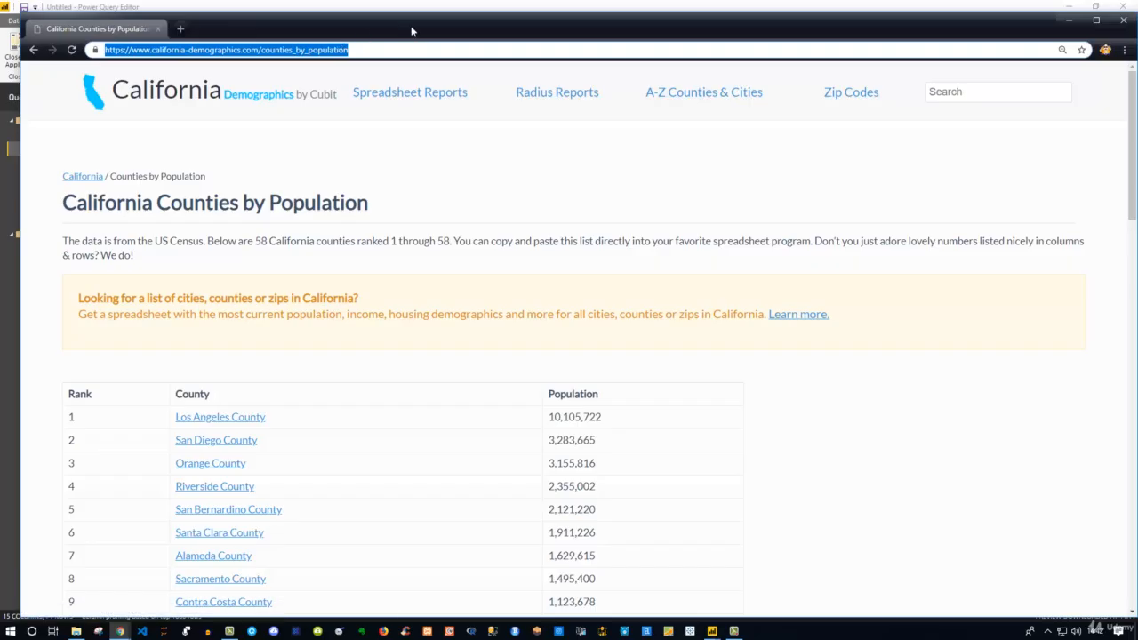
left_click_drag(409, 30, 398, 22)
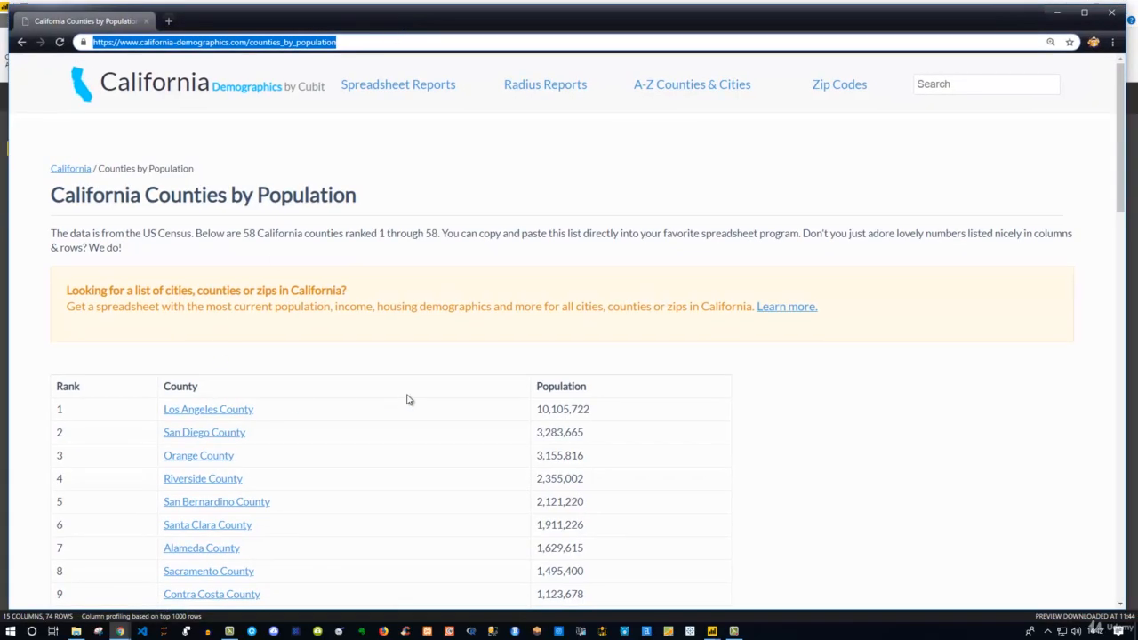
scroll(338, 333, "down", 3)
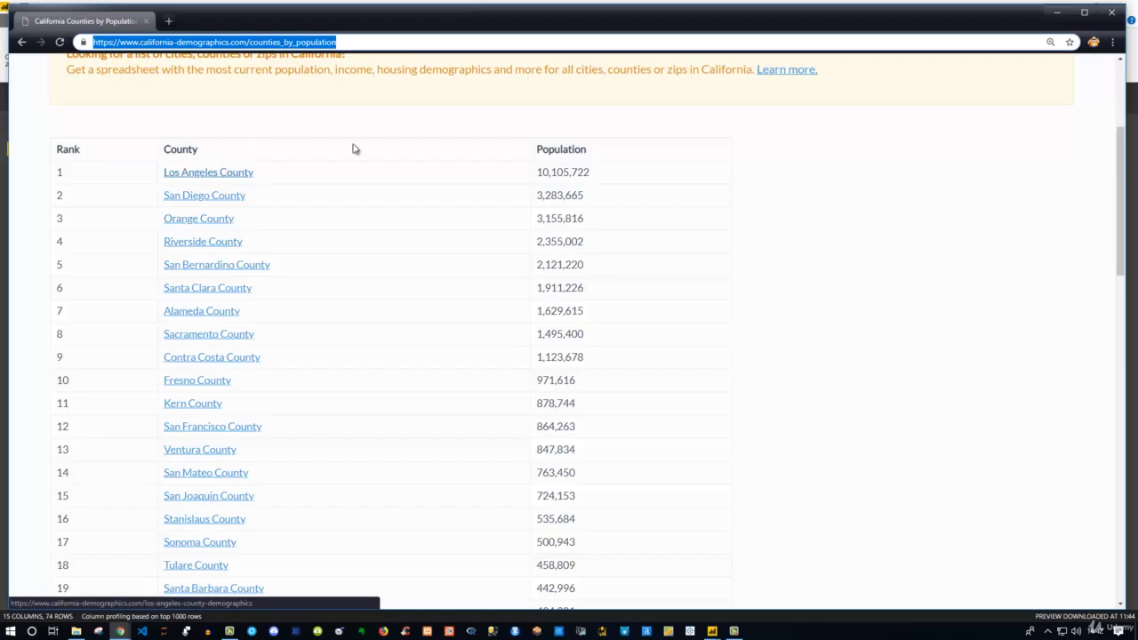
scroll(613, 330, "up", 2)
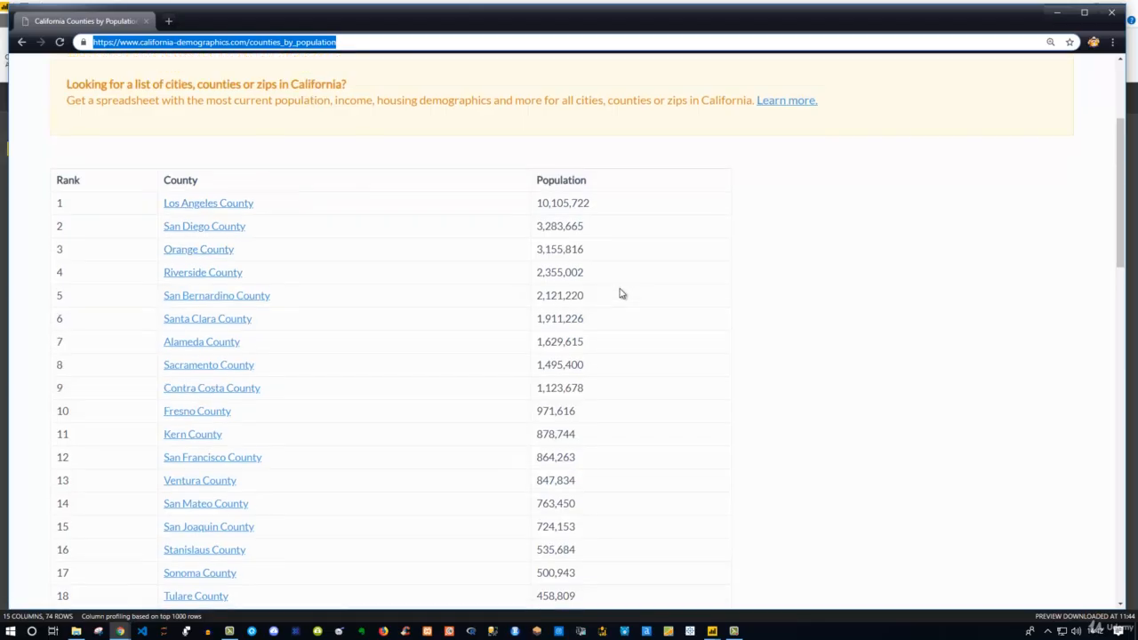
scroll(276, 246, "down", 5)
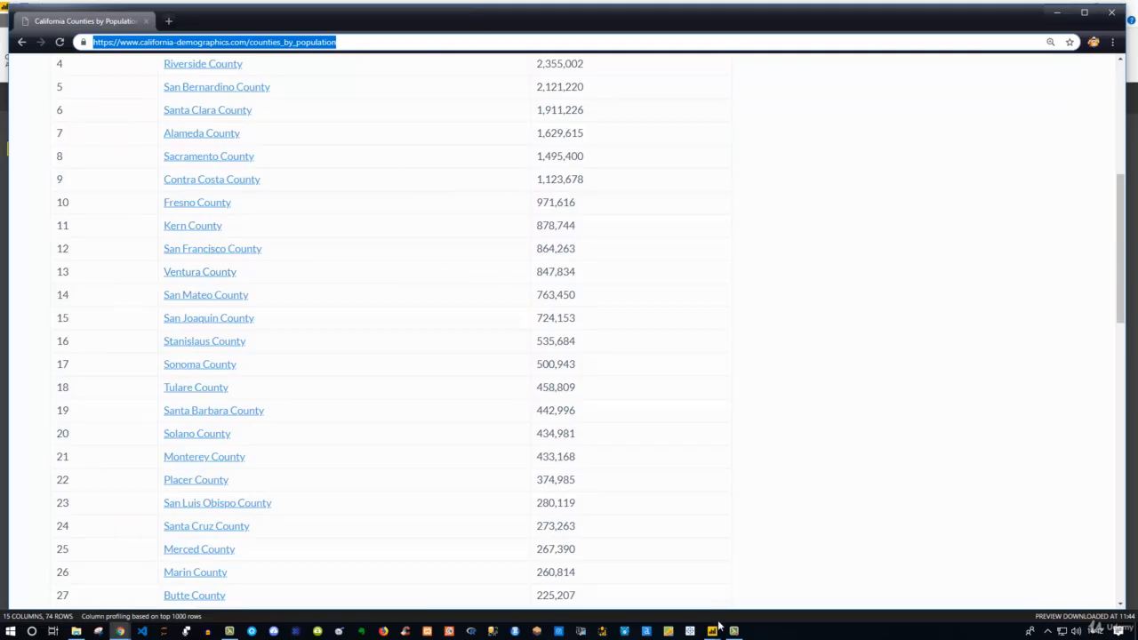
Copy the page's web address and bring Power Query Editor back to the front
left_click_drag(641, 13, 650, 341)
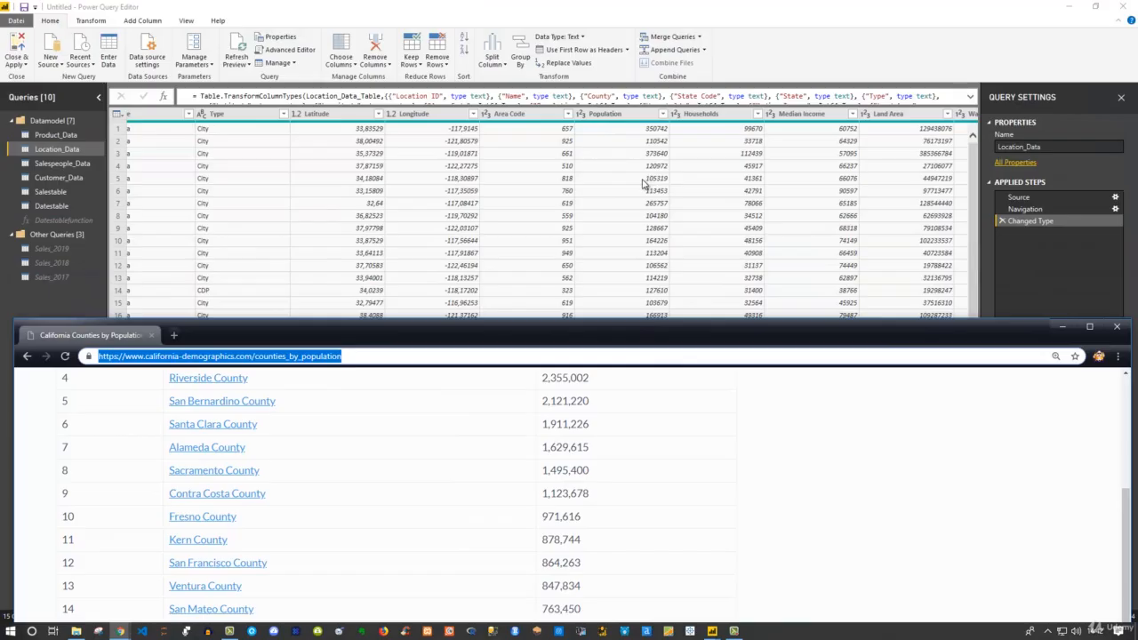
scroll(525, 462, "up", 3)
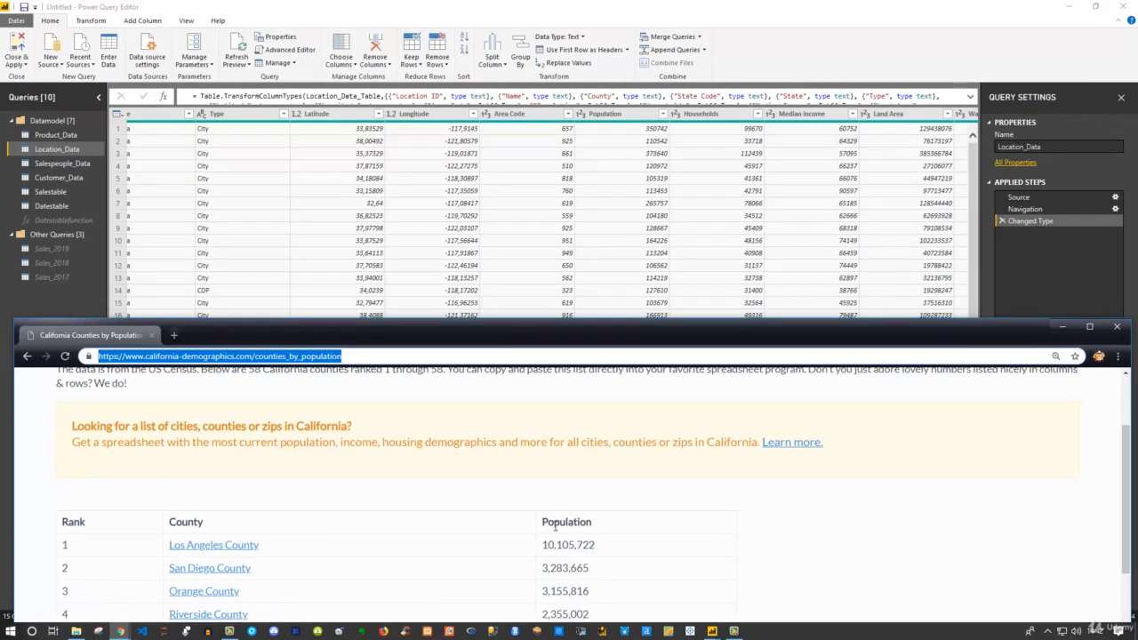
scroll(555, 527, "down", 1)
left_click_drag(529, 333, 556, 57)
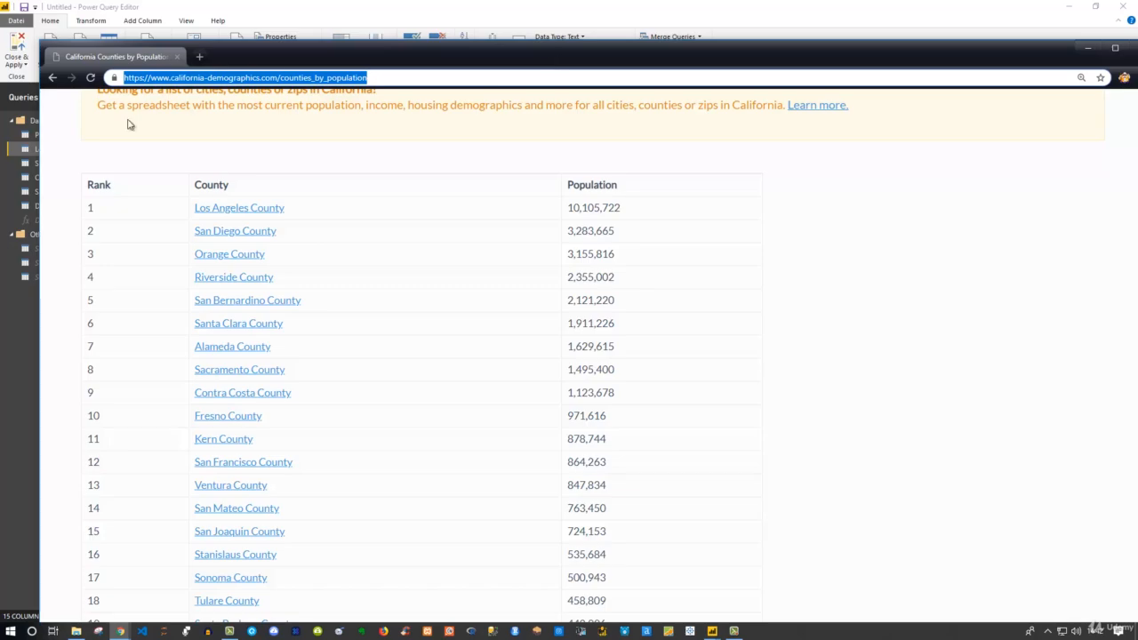
left_click(372, 77)
key("ctrl+a")
key("ctrl+c")
left_click(788, 16)
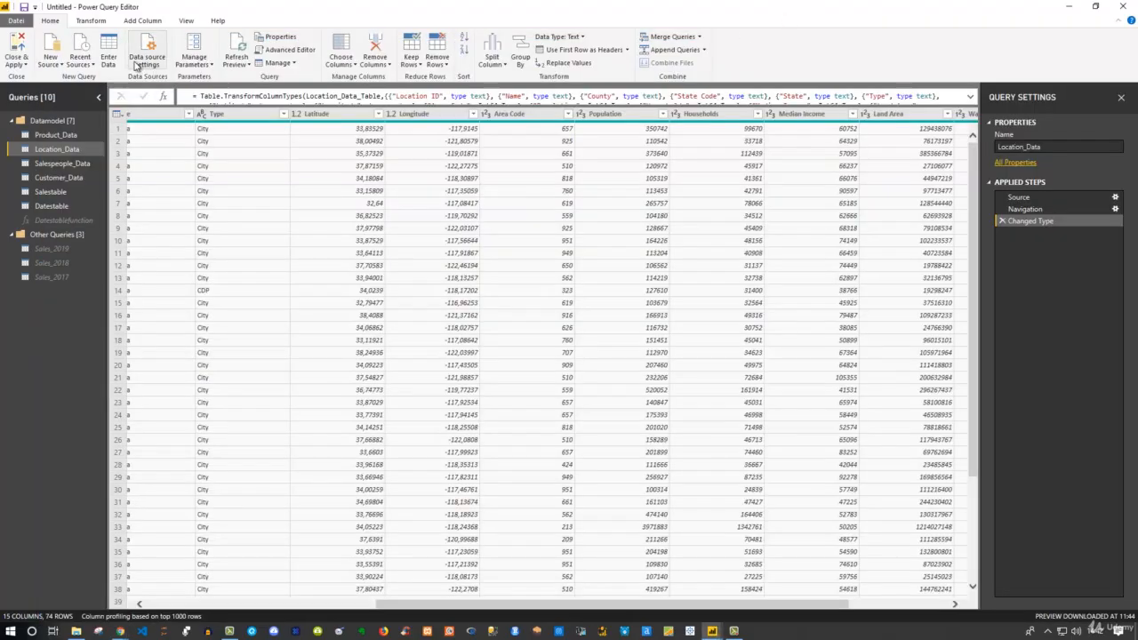
Connect a new Web source in Basic mode using the copied counties-by-population page address
left_click(51, 63)
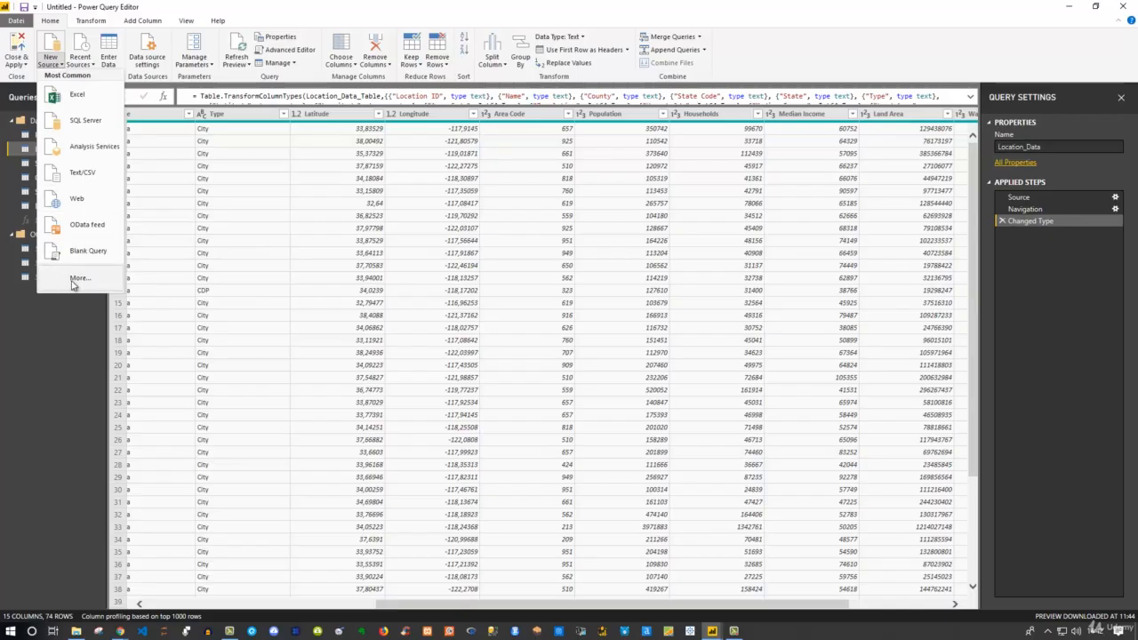
left_click(74, 201)
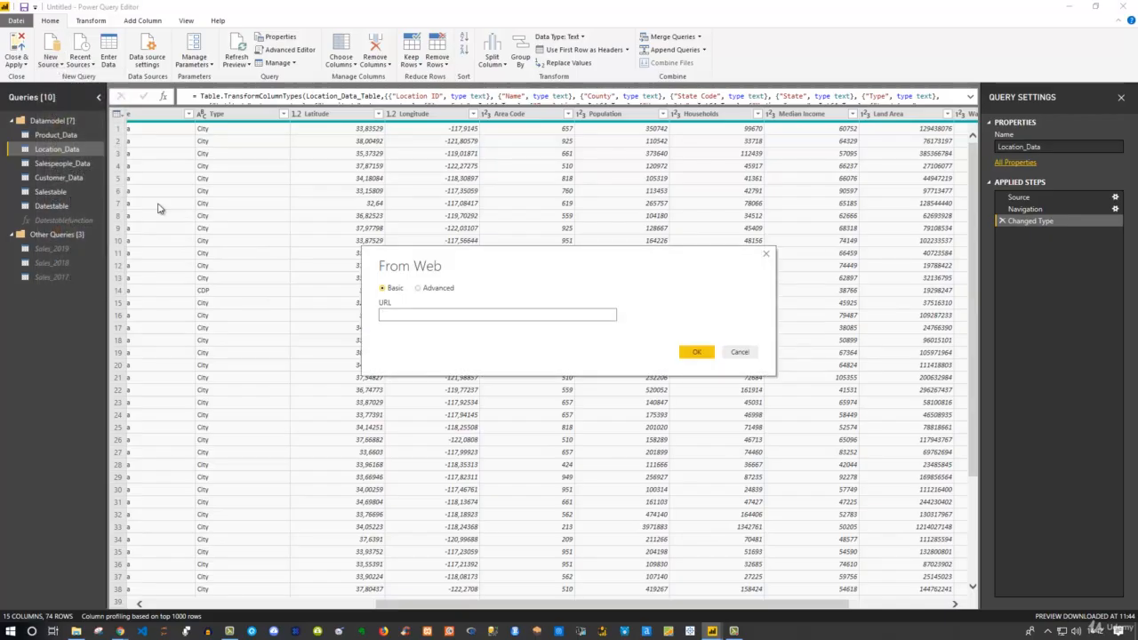
left_click(419, 289)
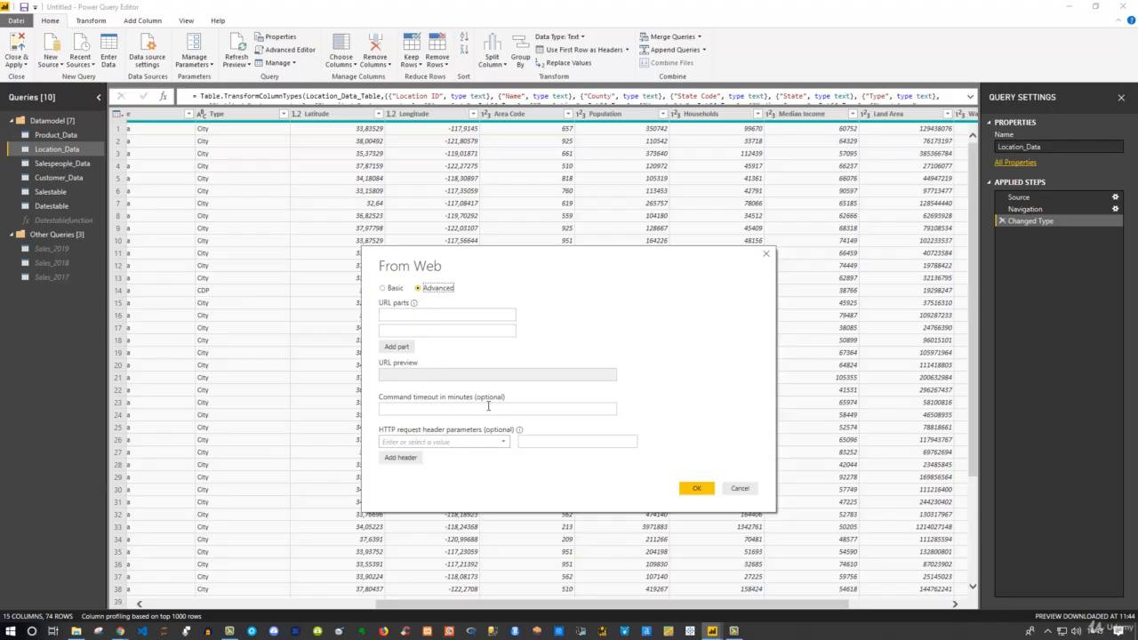
left_click(388, 292)
left_click(387, 317)
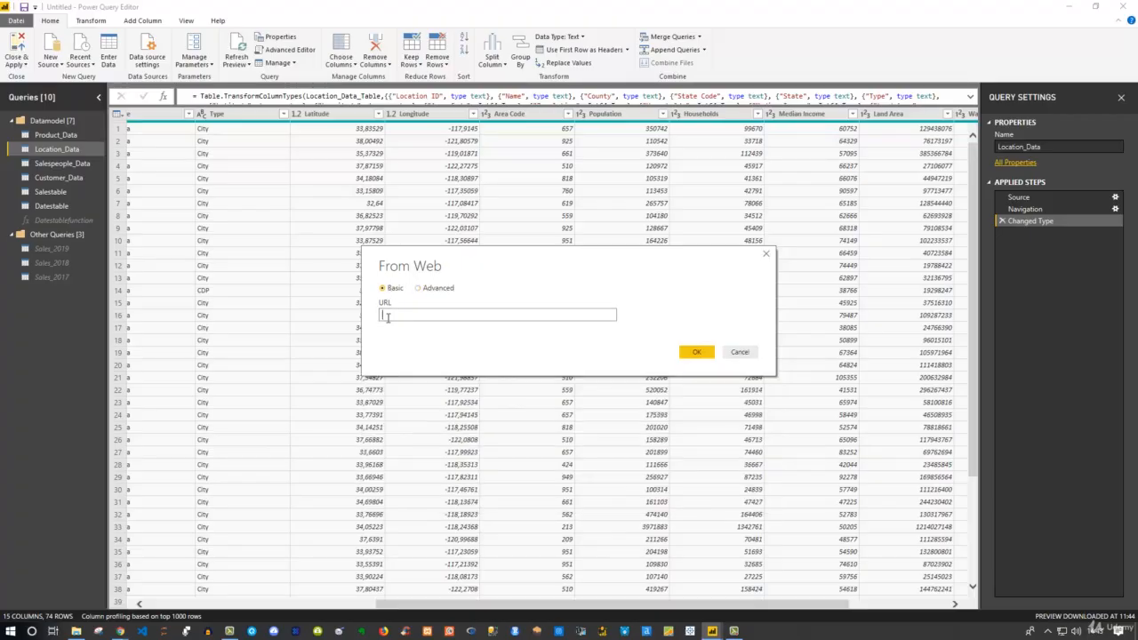
key("ctrl+v")
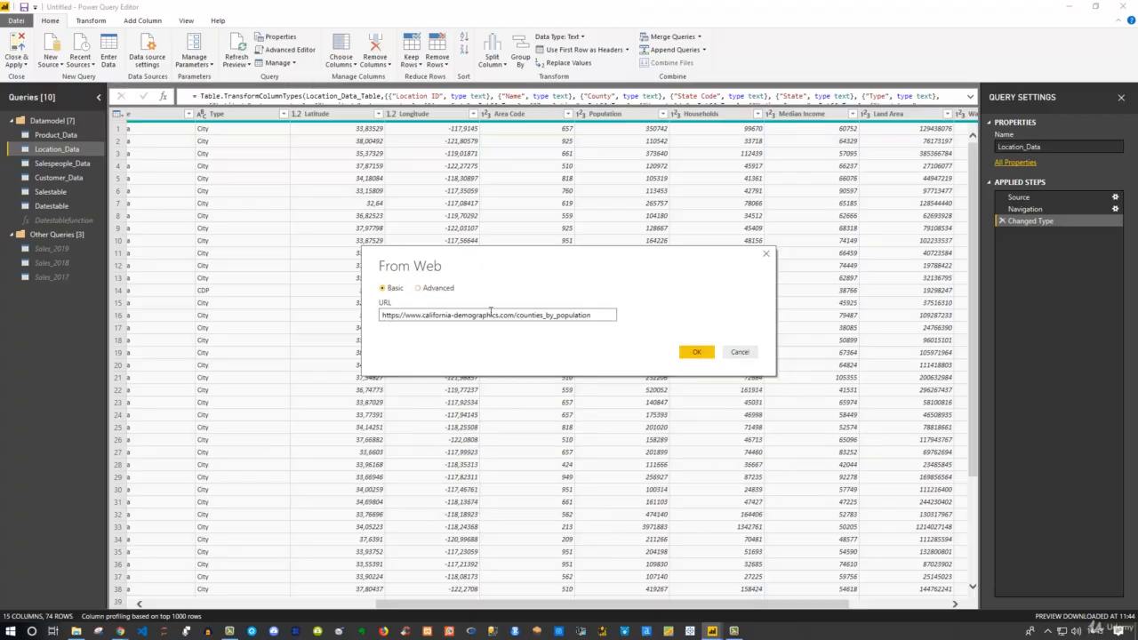
left_click(697, 353)
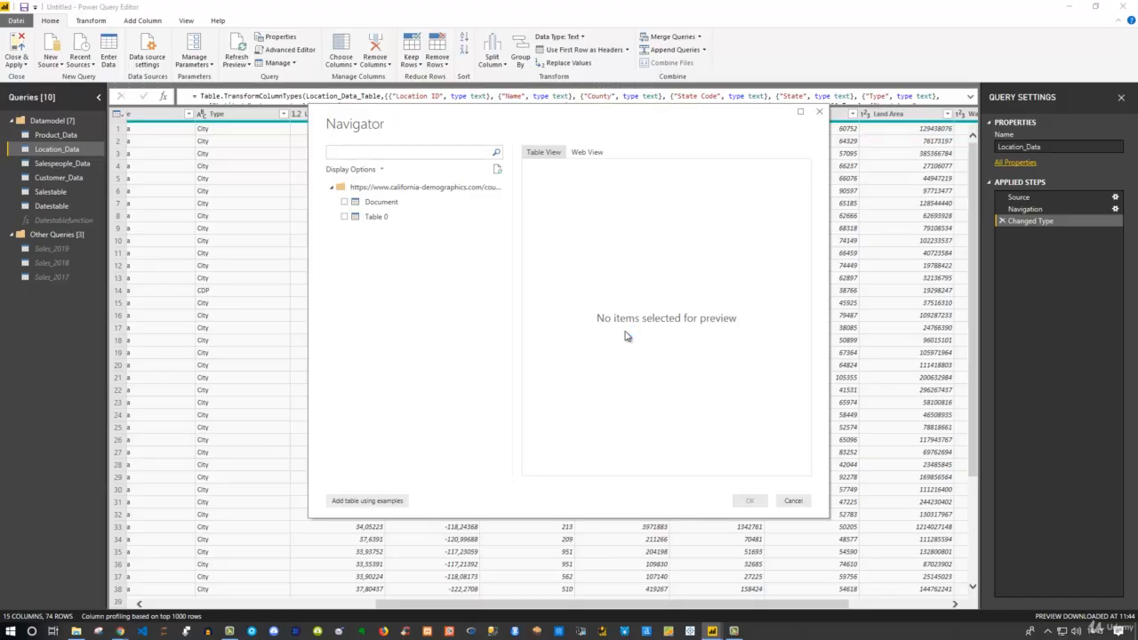
Compare web view and table view previews of the Document and Table 0 items in the Navigator
left_click(580, 153)
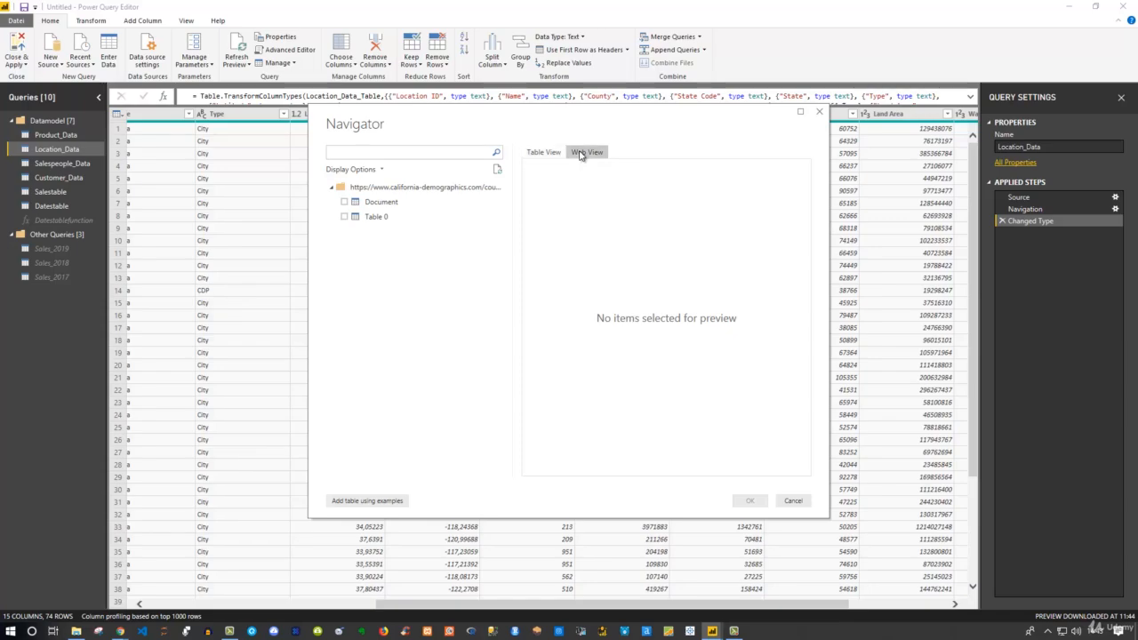
scroll(647, 247, "down", 5)
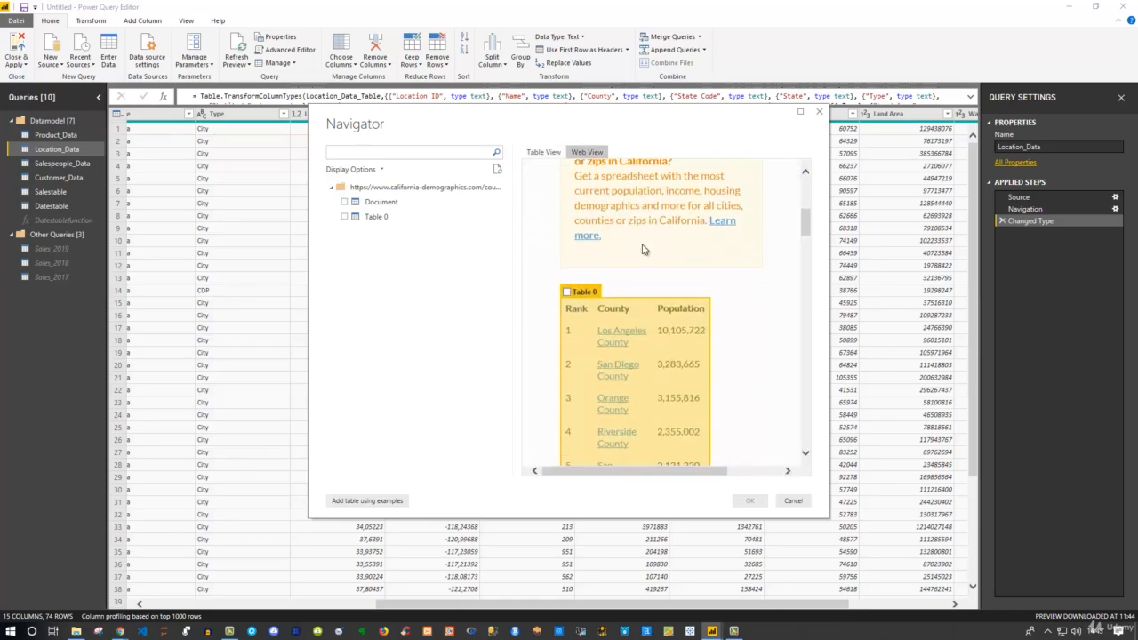
scroll(663, 301, "up", 5)
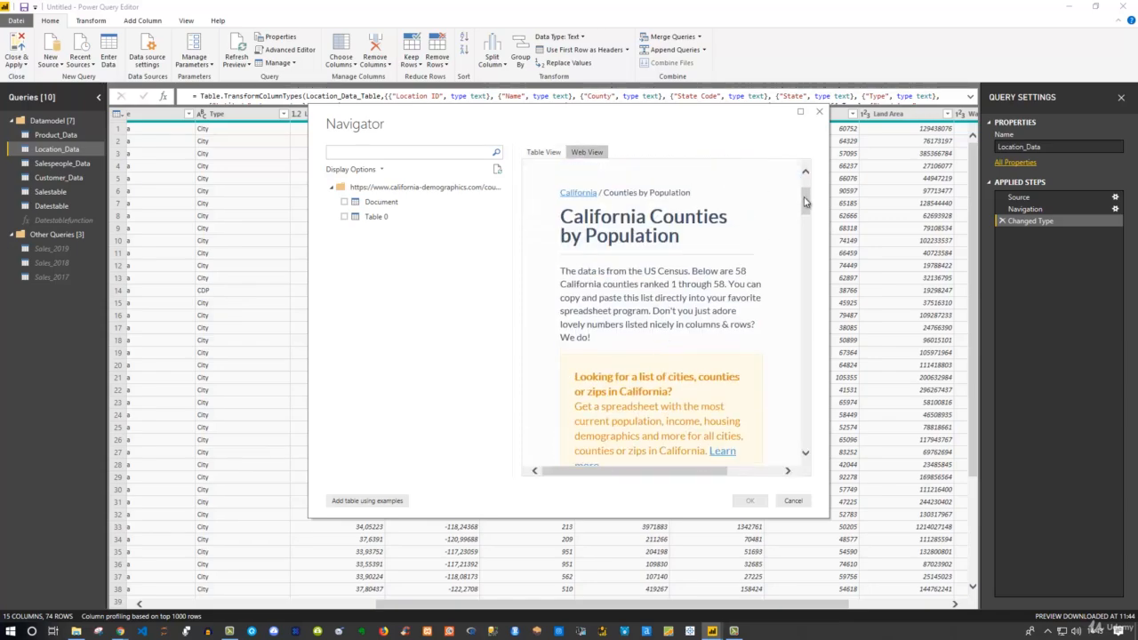
scroll(806, 203, "down", 5)
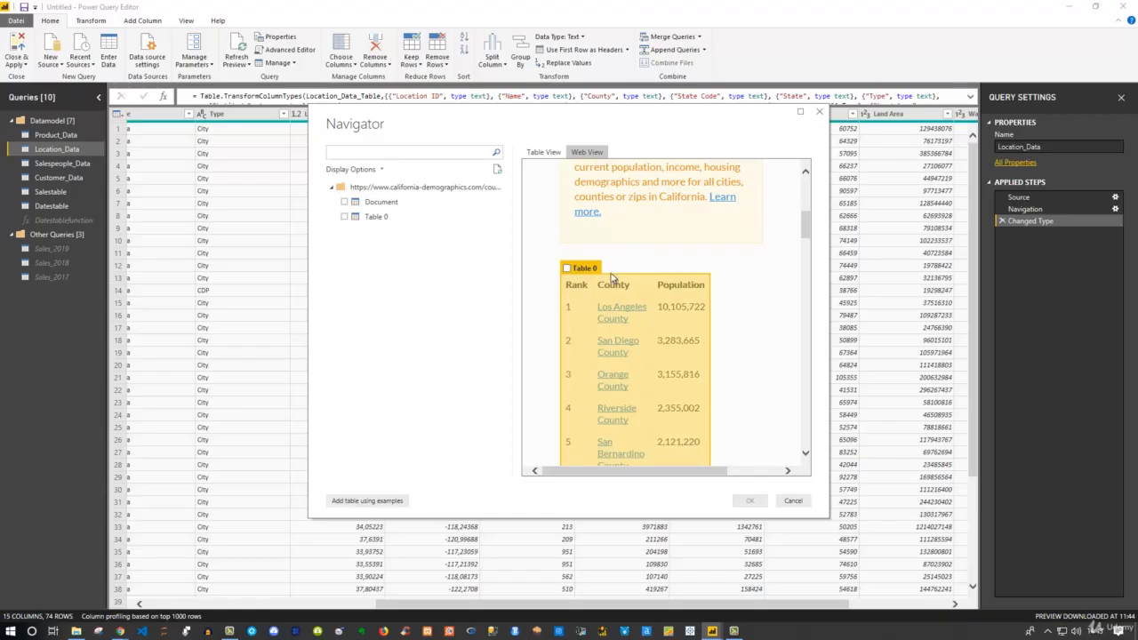
scroll(774, 233, "down", 1)
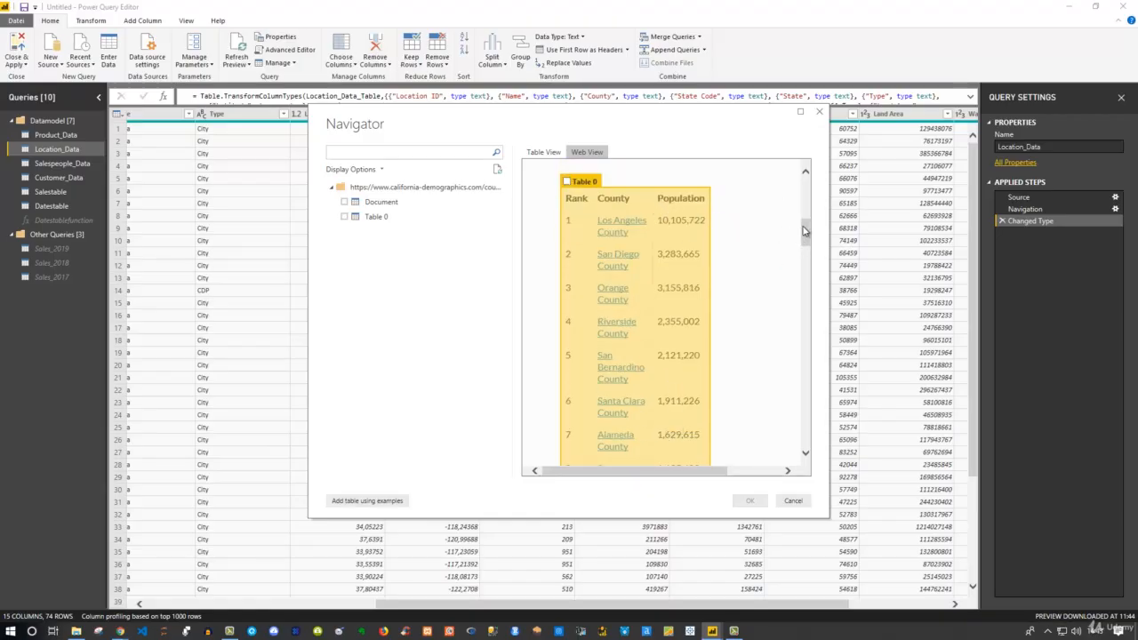
left_click_drag(805, 231, 808, 170)
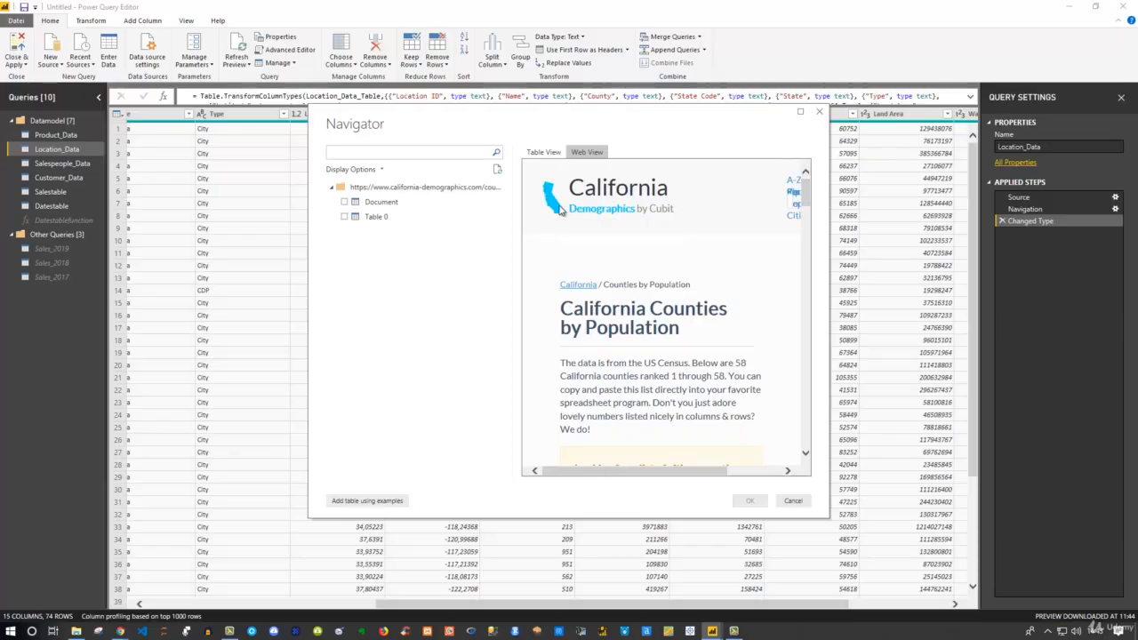
left_click(549, 154)
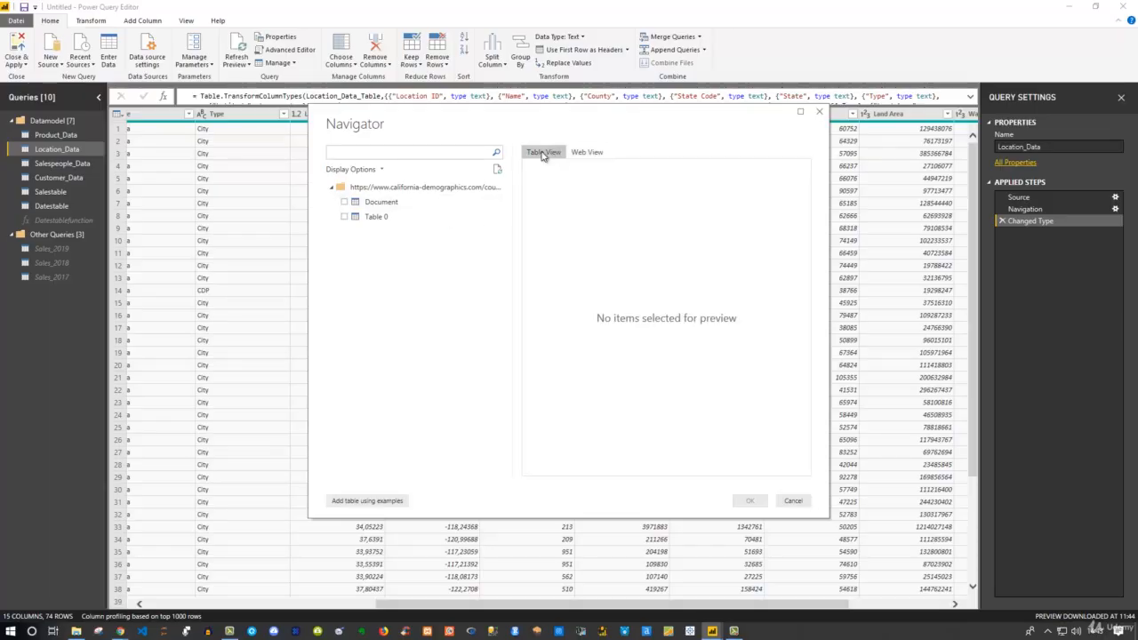
left_click(378, 204)
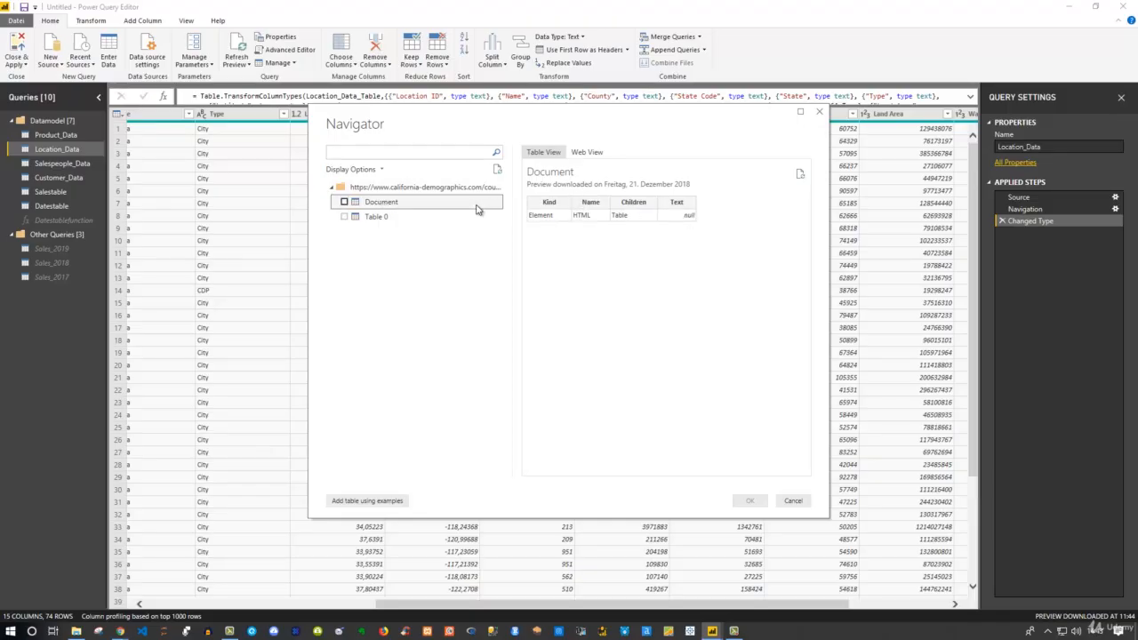
left_click(378, 217)
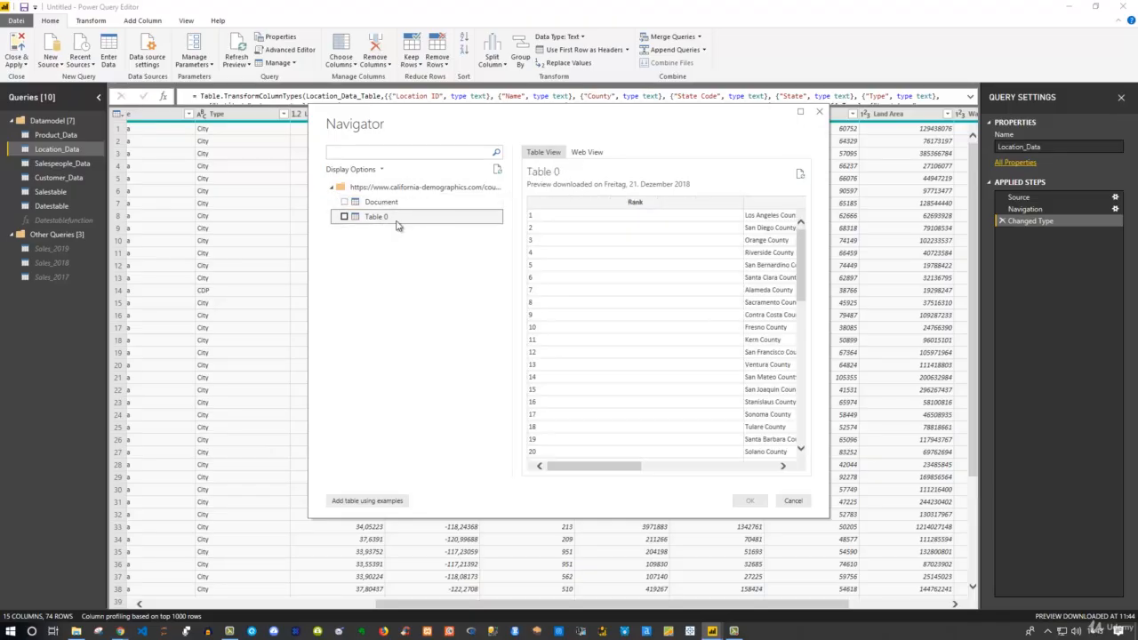
left_click(594, 153)
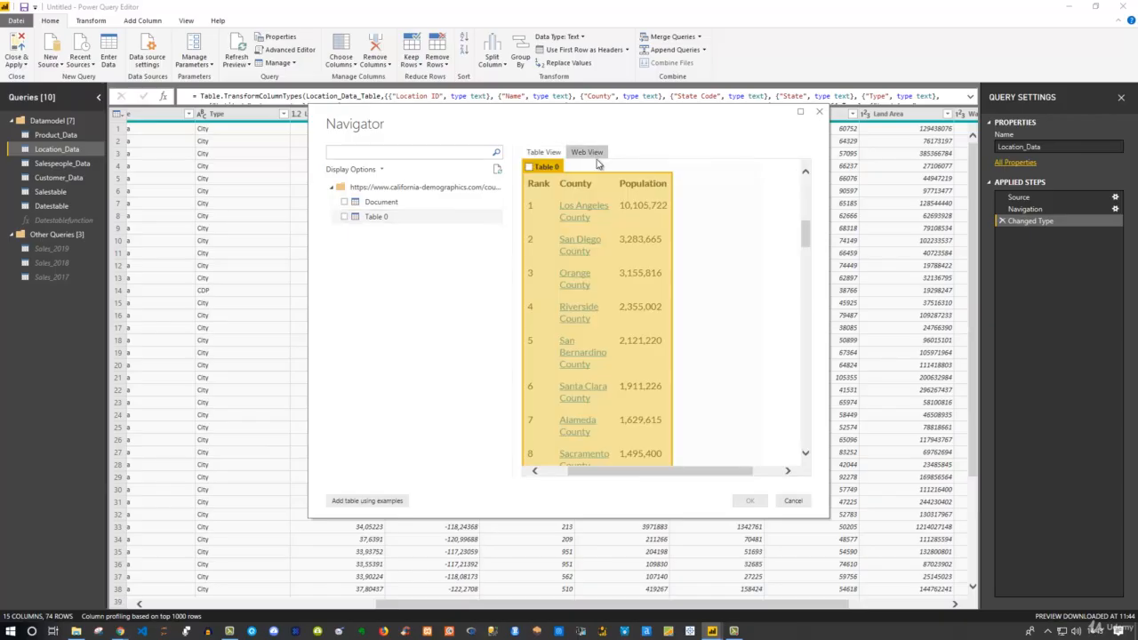
left_click(545, 154)
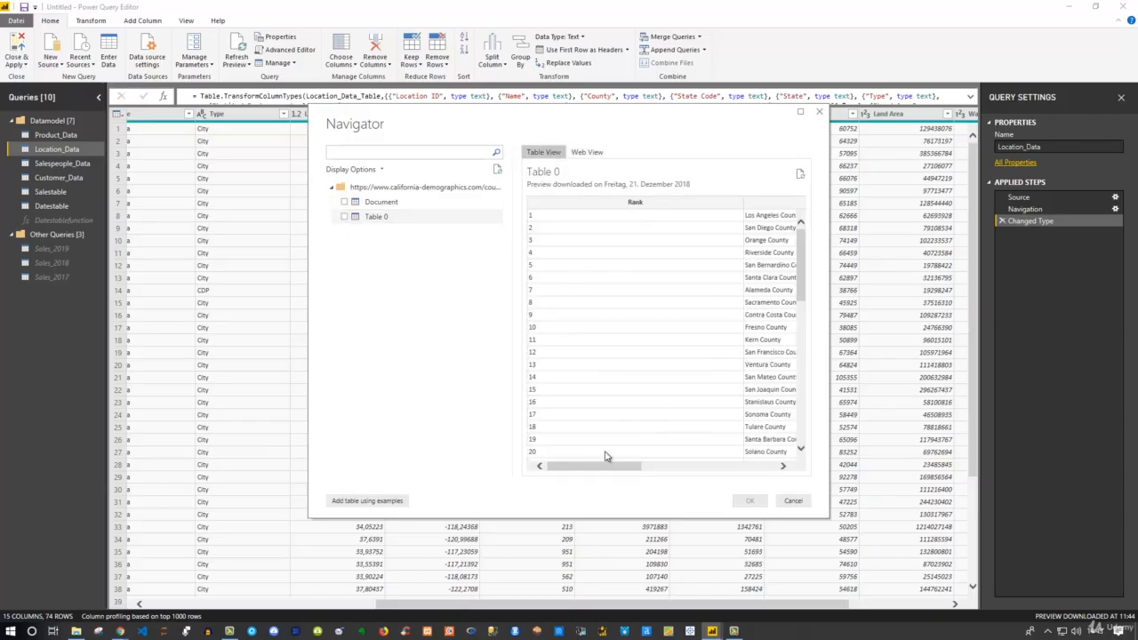
Tick Table 0, the county population table, and load it into the editor
left_click_drag(610, 467, 751, 469)
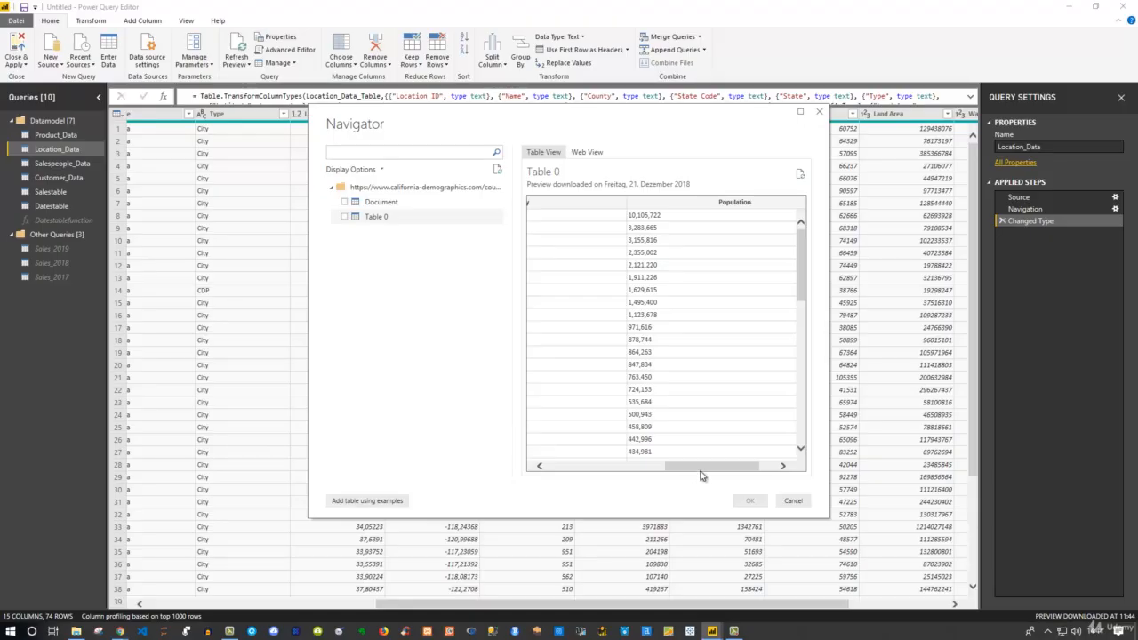
left_click_drag(707, 466, 661, 467)
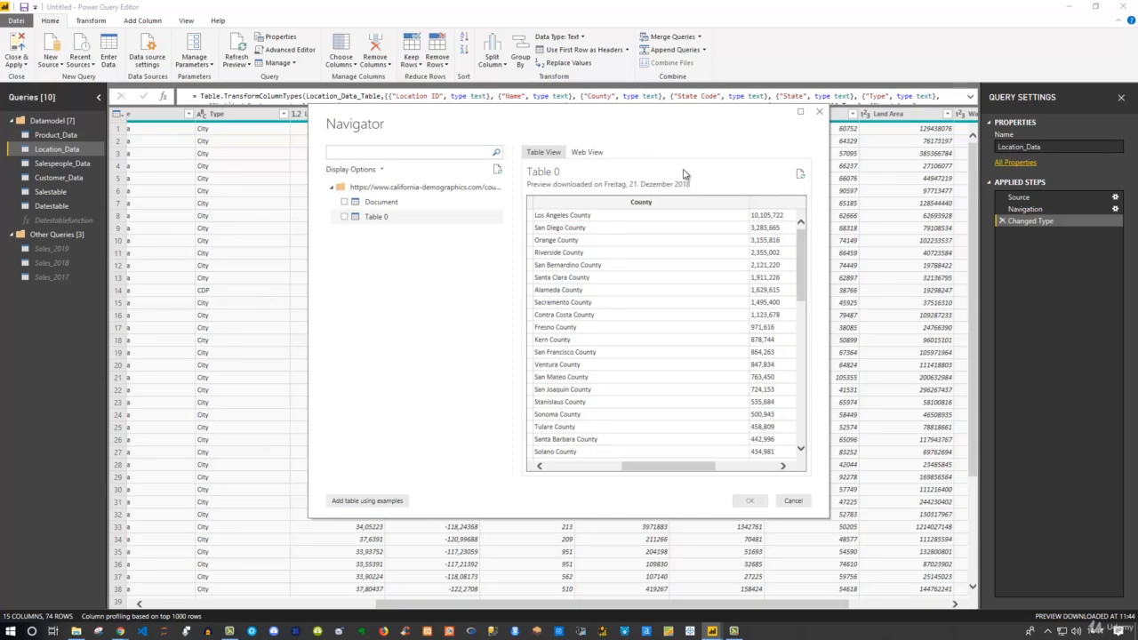
left_click(347, 217)
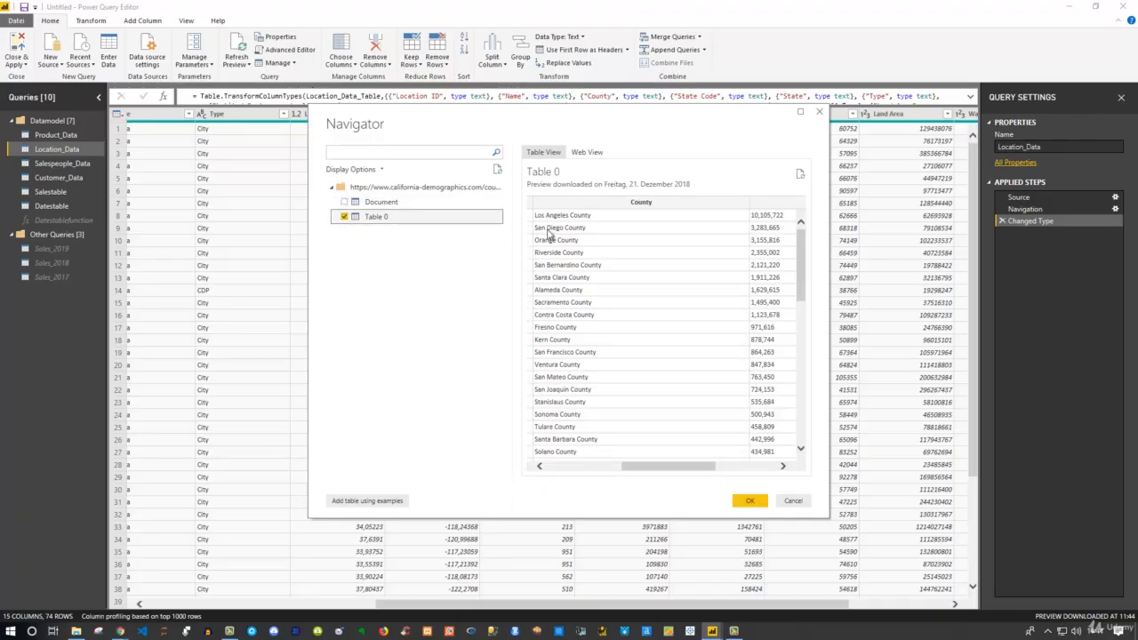
left_click(747, 505)
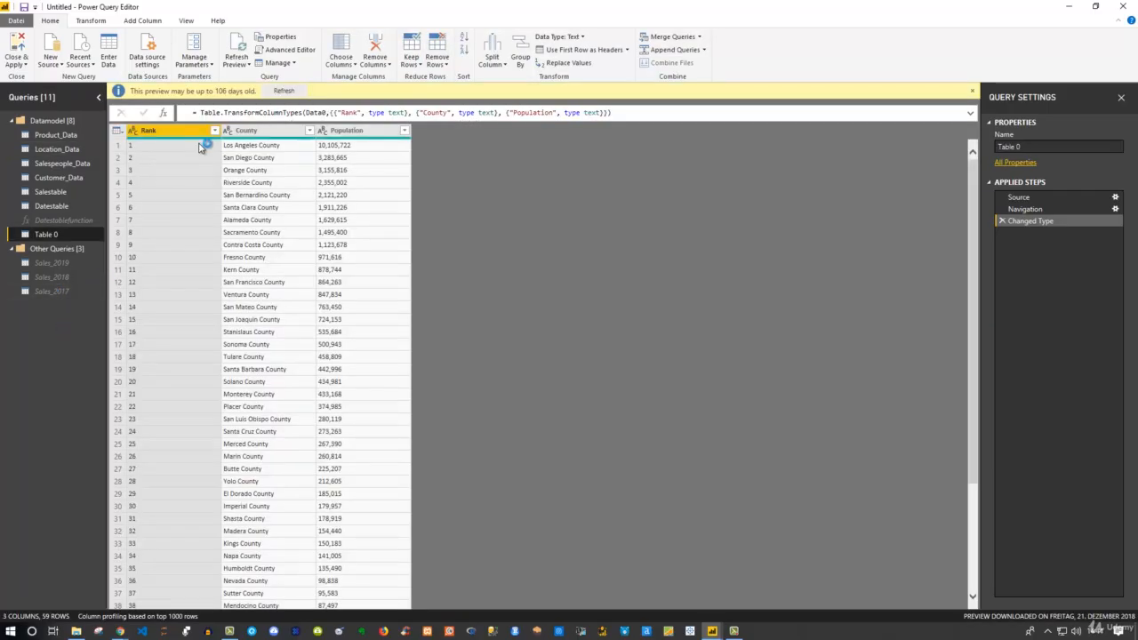
Refresh the Table 0 preview and rename the query to 'PopulationfromWeb'
left_click(284, 90)
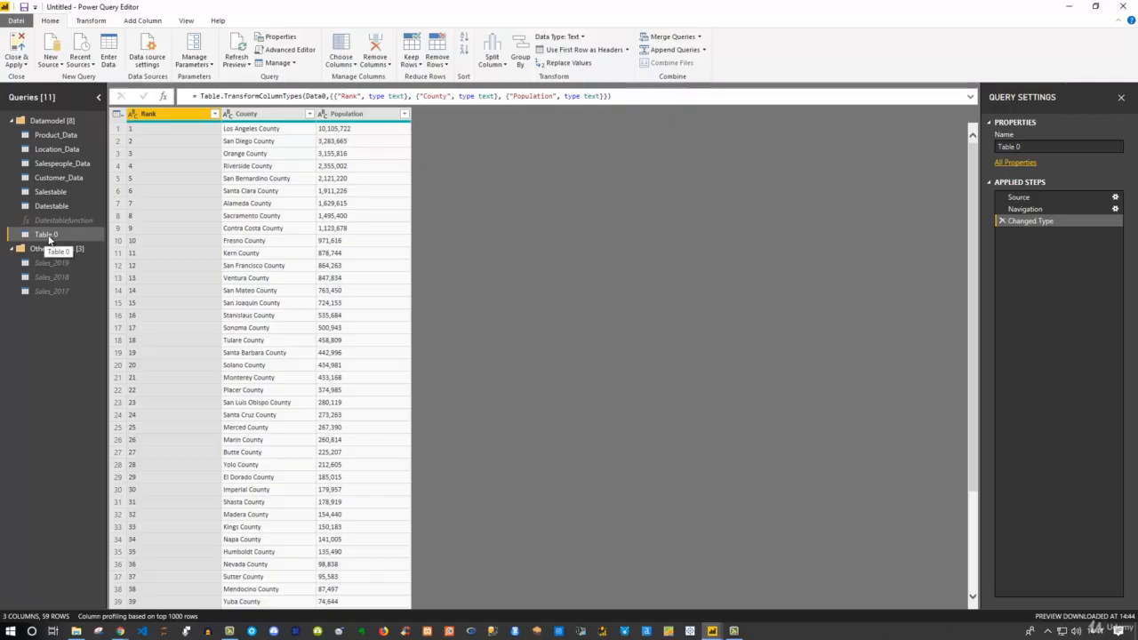
left_click(1046, 145)
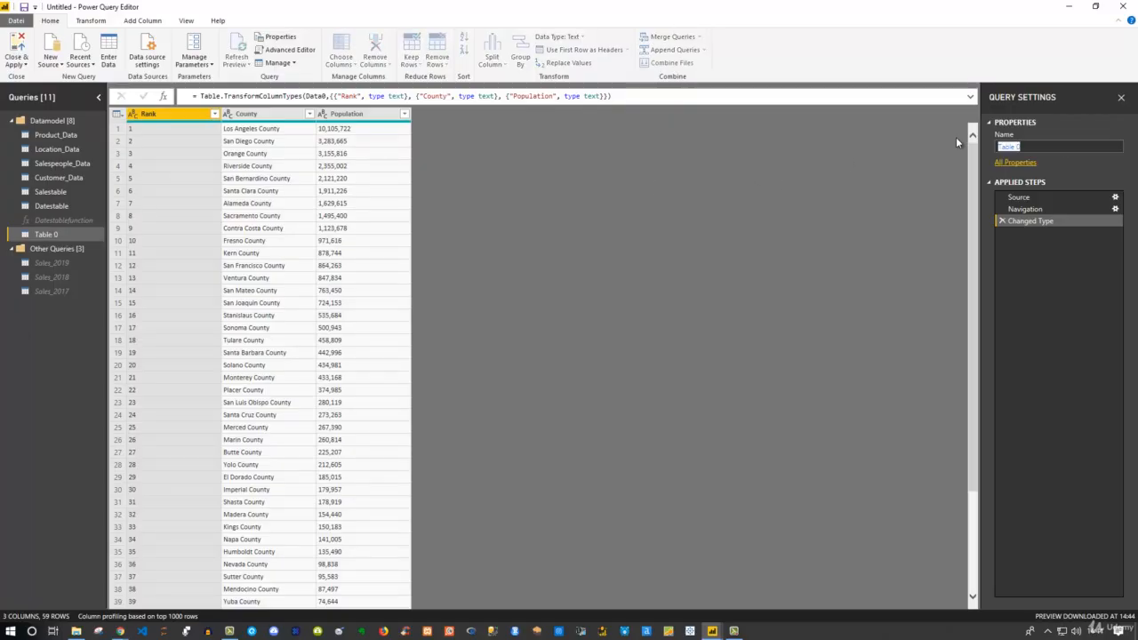
type("PopulationfromWeb")
key("Return")
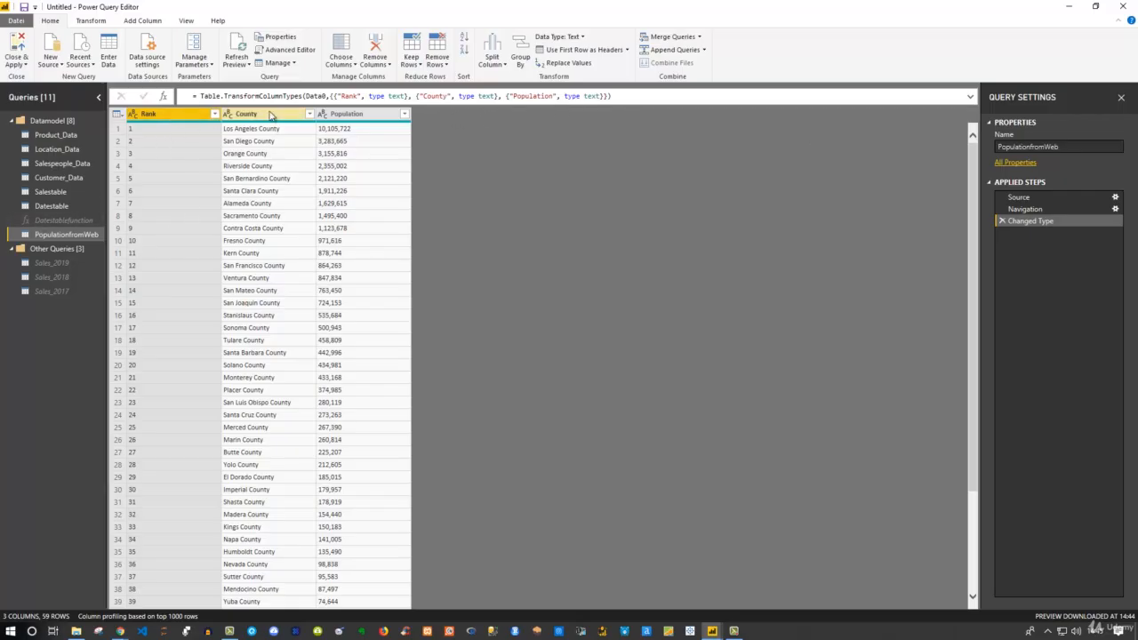
Compare Location_Data's county names with the PopulationfromWeb table, then return to Location_Data
left_click(62, 148)
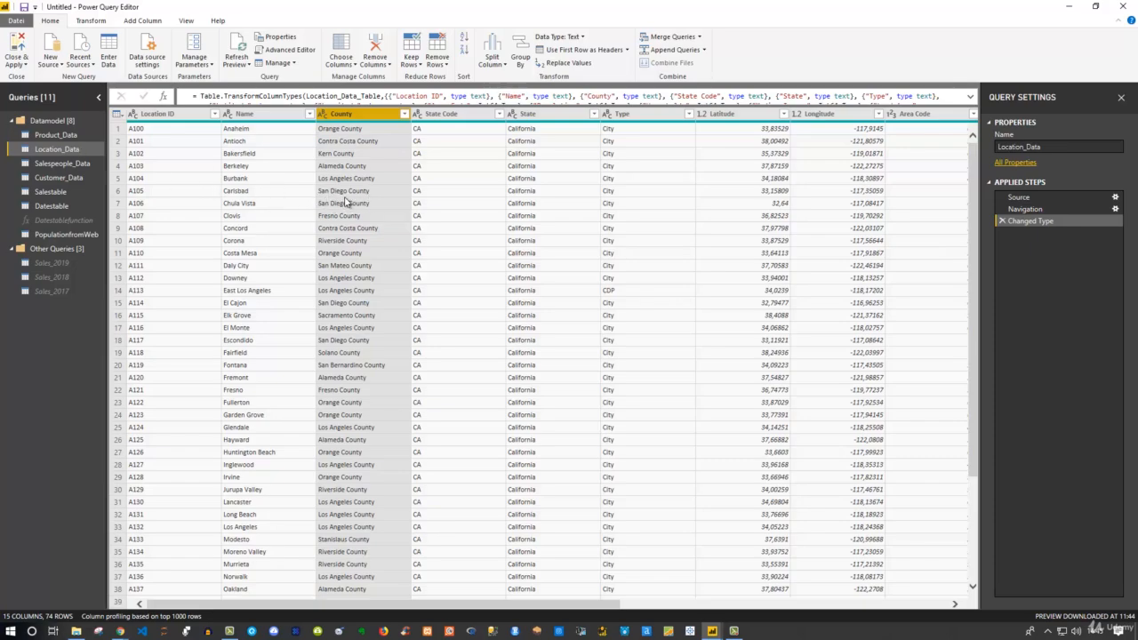
left_click(59, 233)
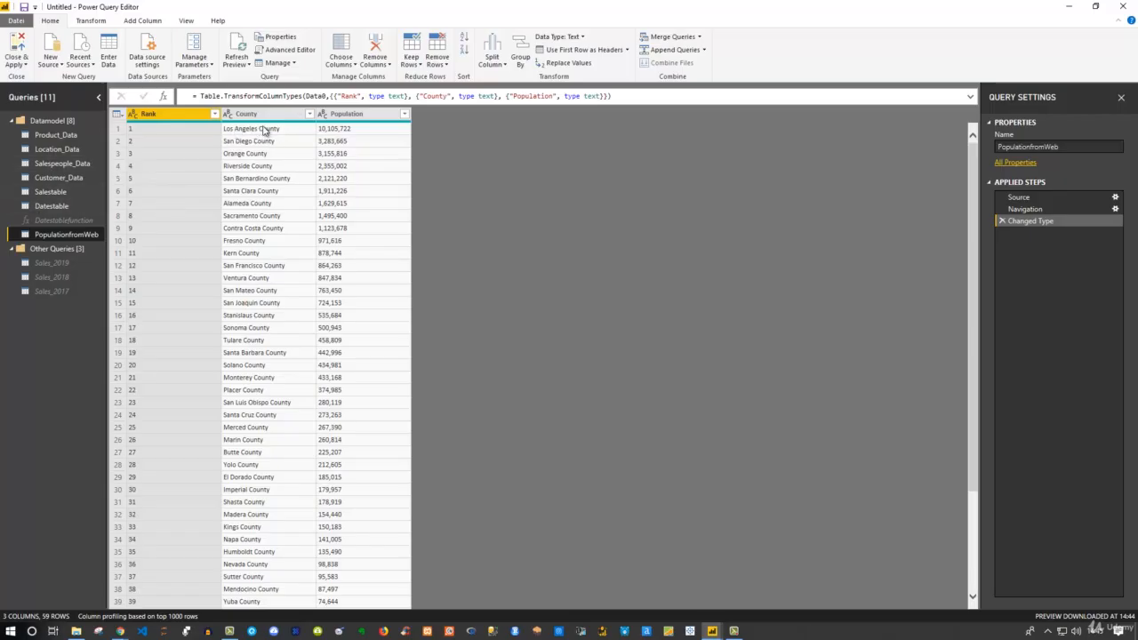
left_click(60, 149)
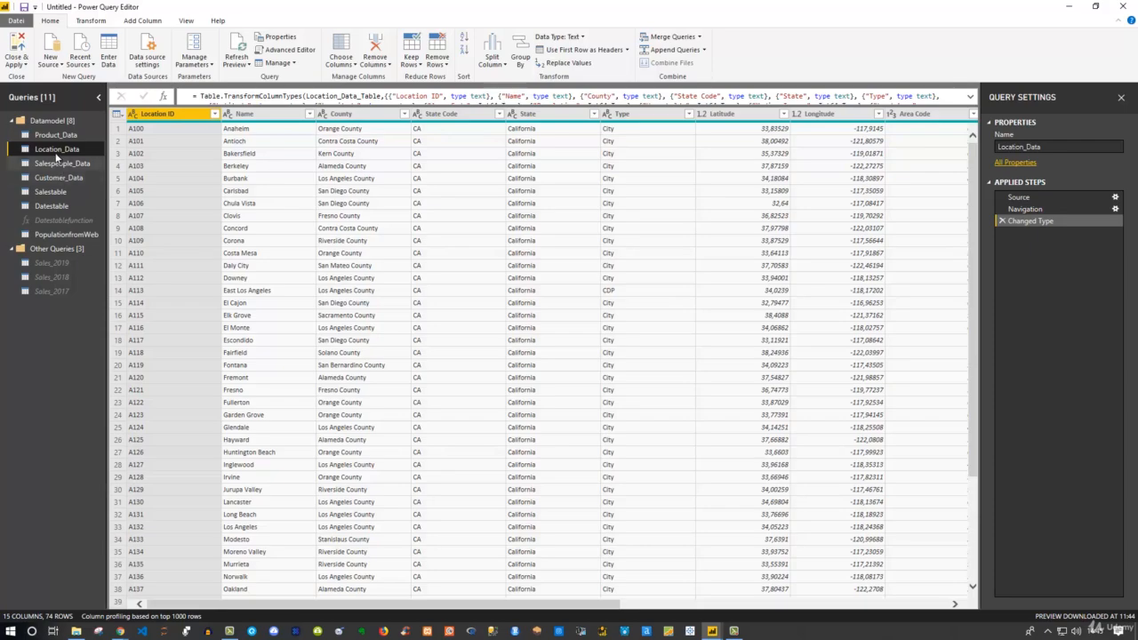
Set up a merge of Location_Data with PopulationfromWeb, matching both tables on their County columns
left_click(701, 40)
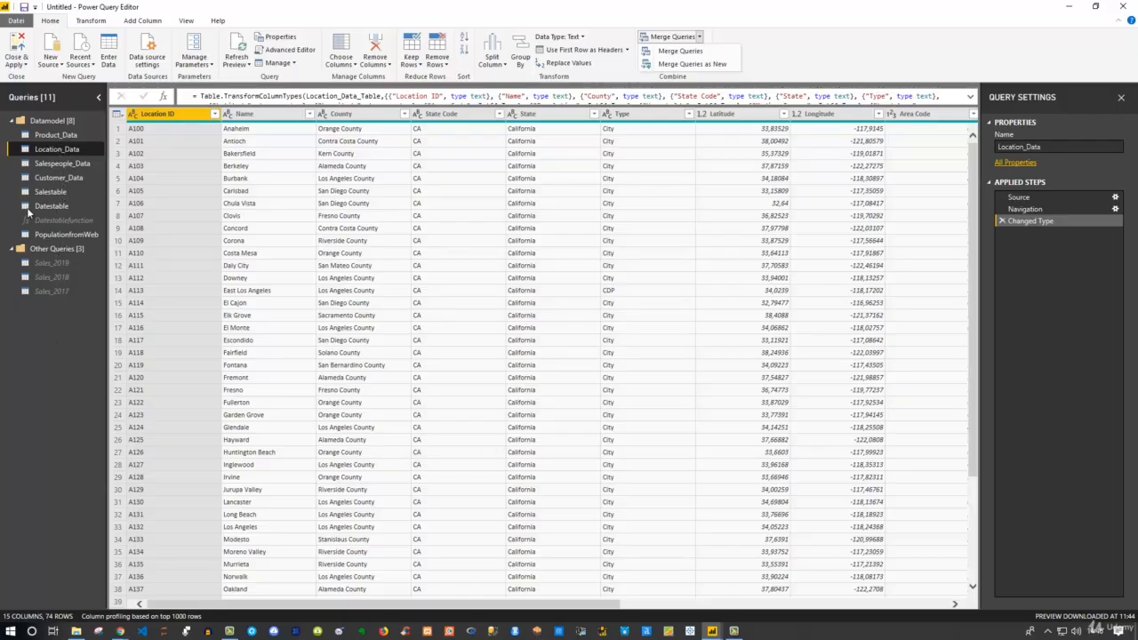
left_click(699, 52)
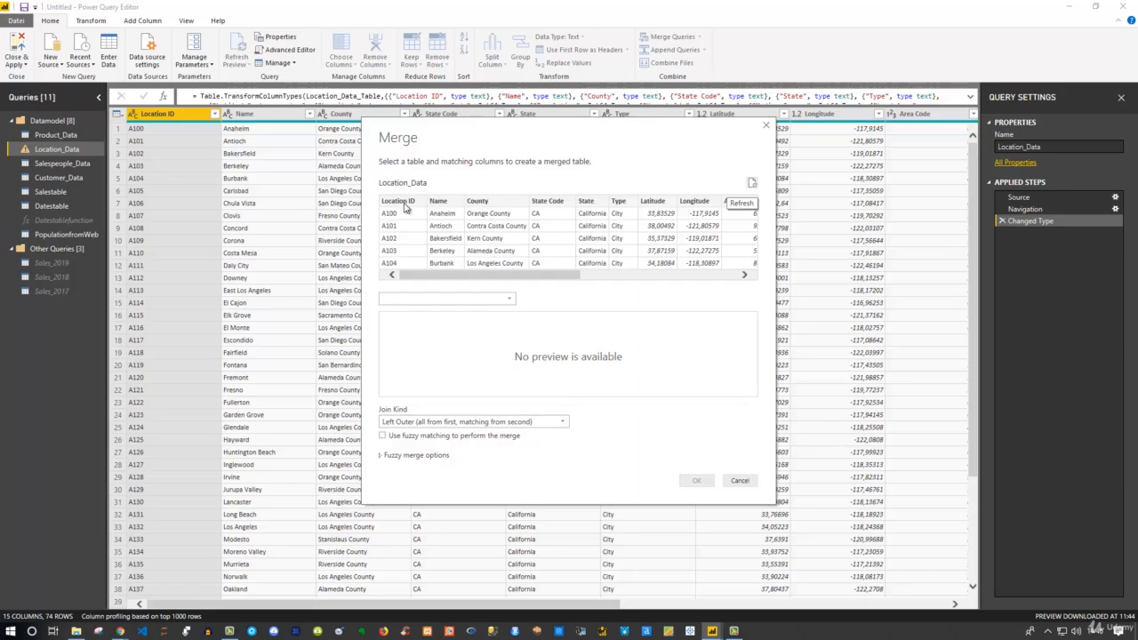
left_click(494, 202)
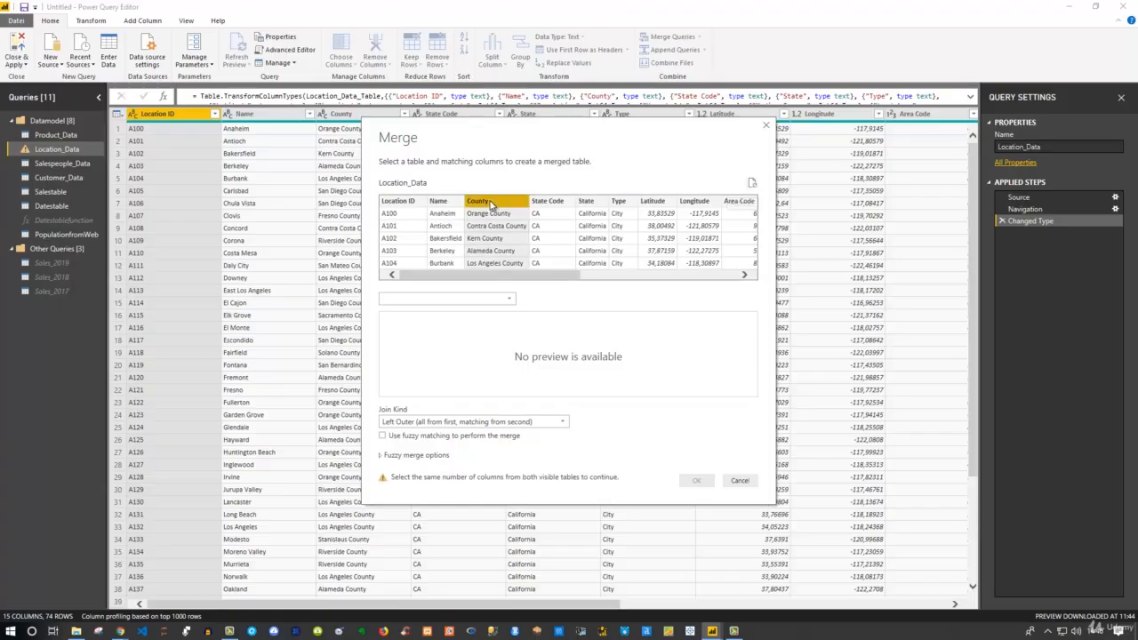
left_click(508, 302)
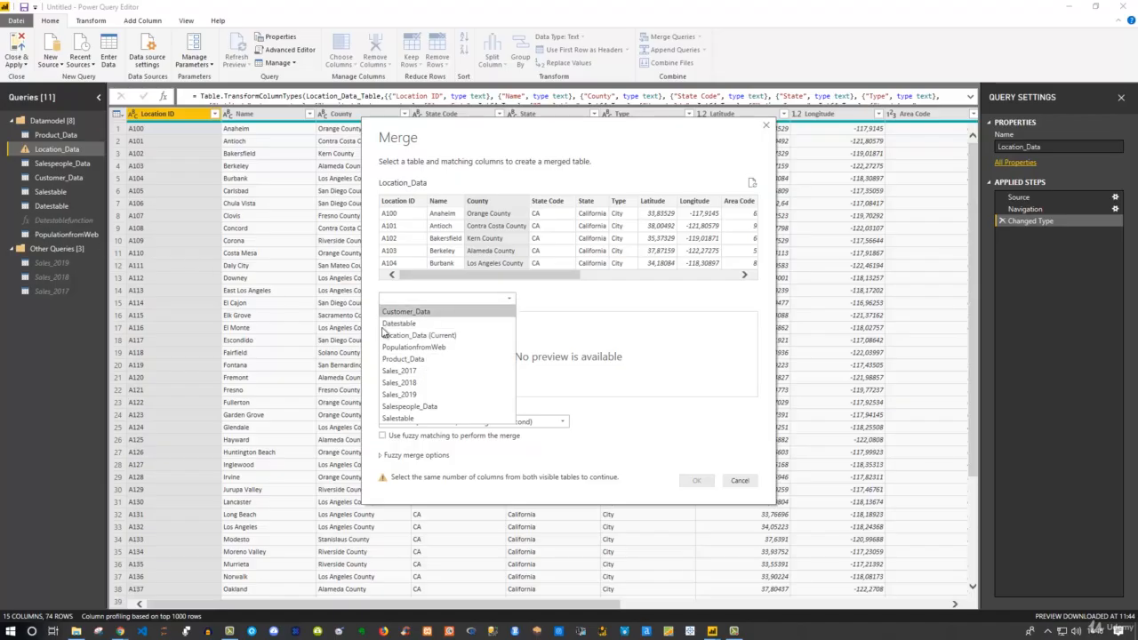
left_click(419, 347)
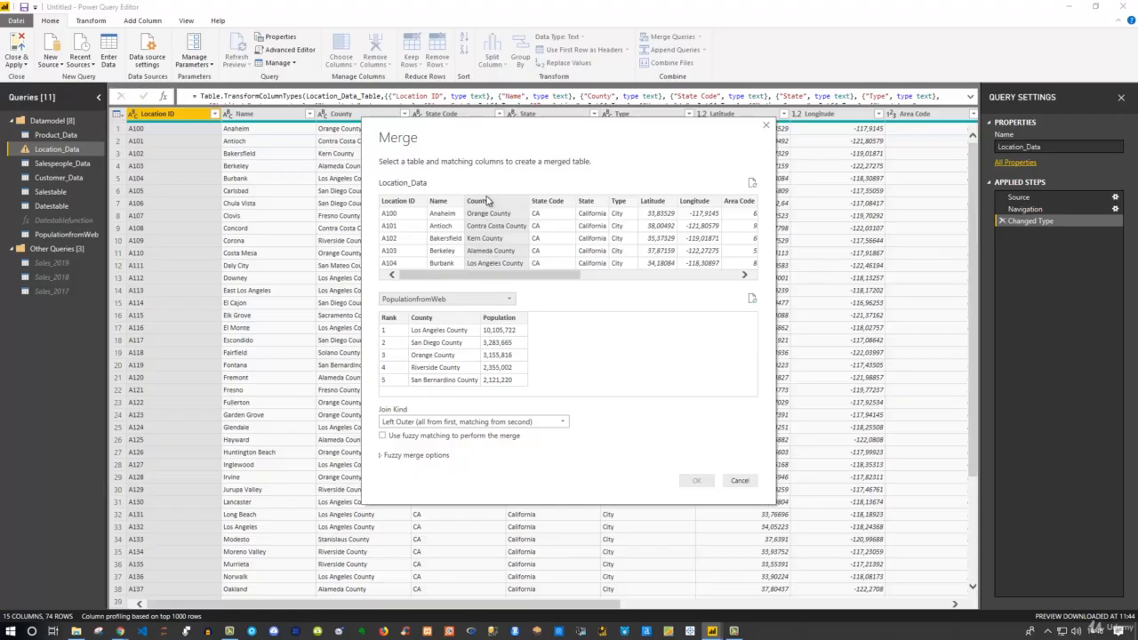
left_click(432, 319)
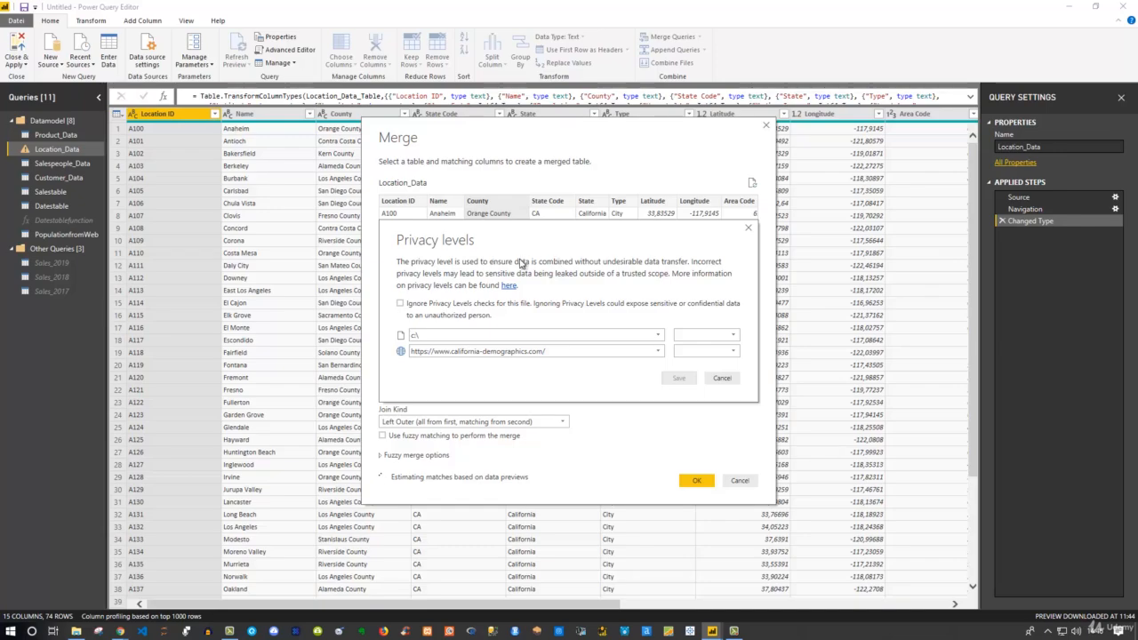
Ignore privacy level checks for this file and save that setting
left_click(400, 304)
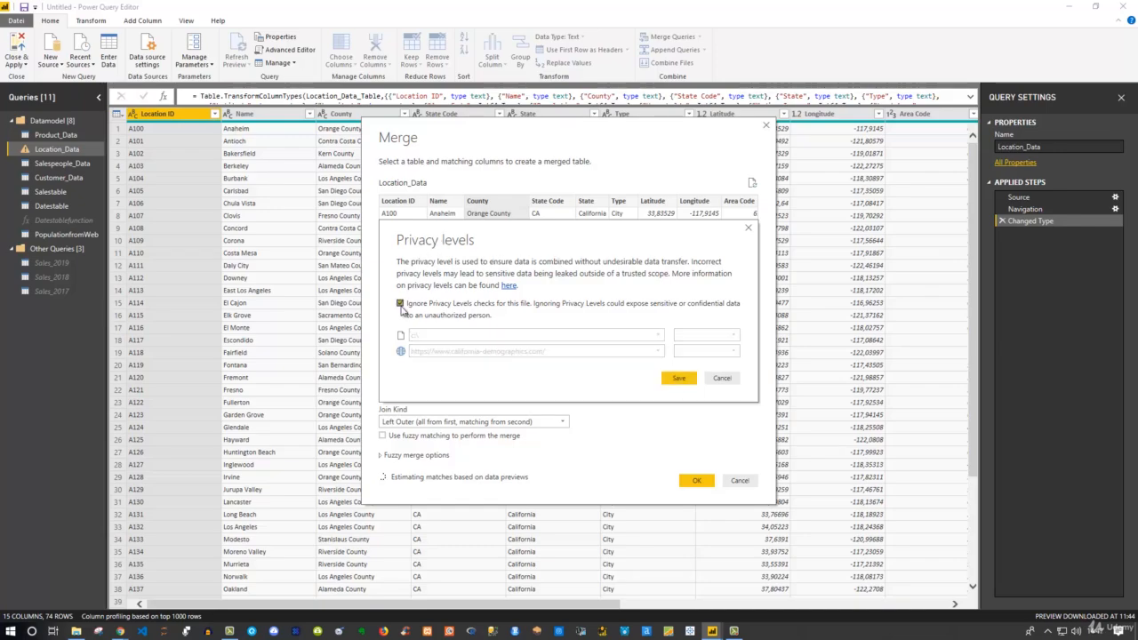
left_click(679, 378)
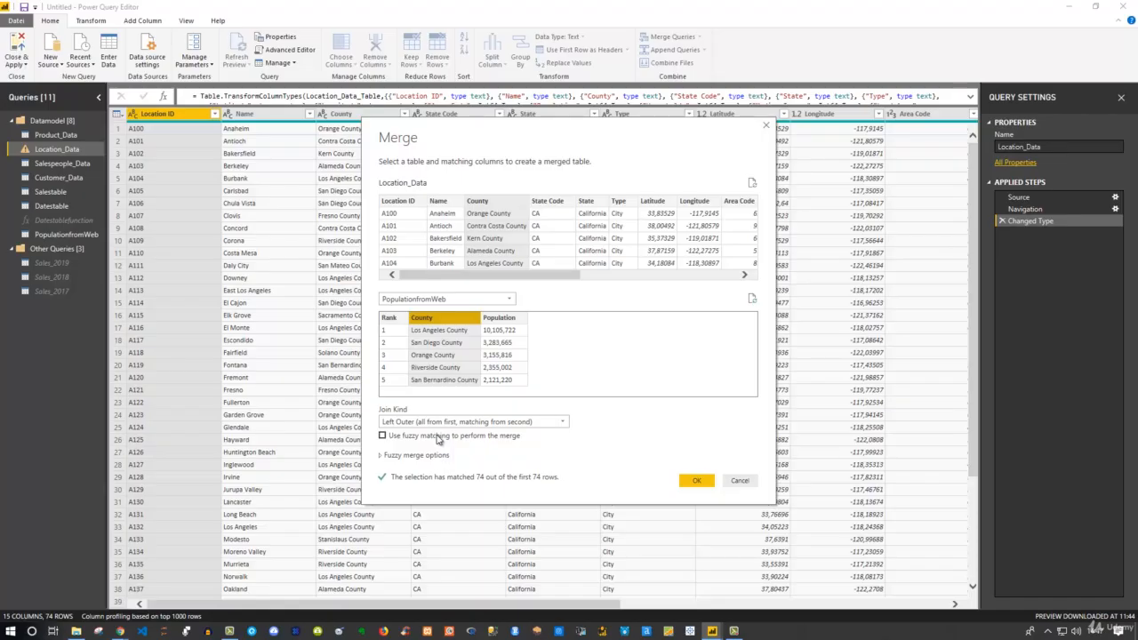
Review the fuzzy matching and join kind options, keep Left Outer, and confirm the merge
left_click(384, 456)
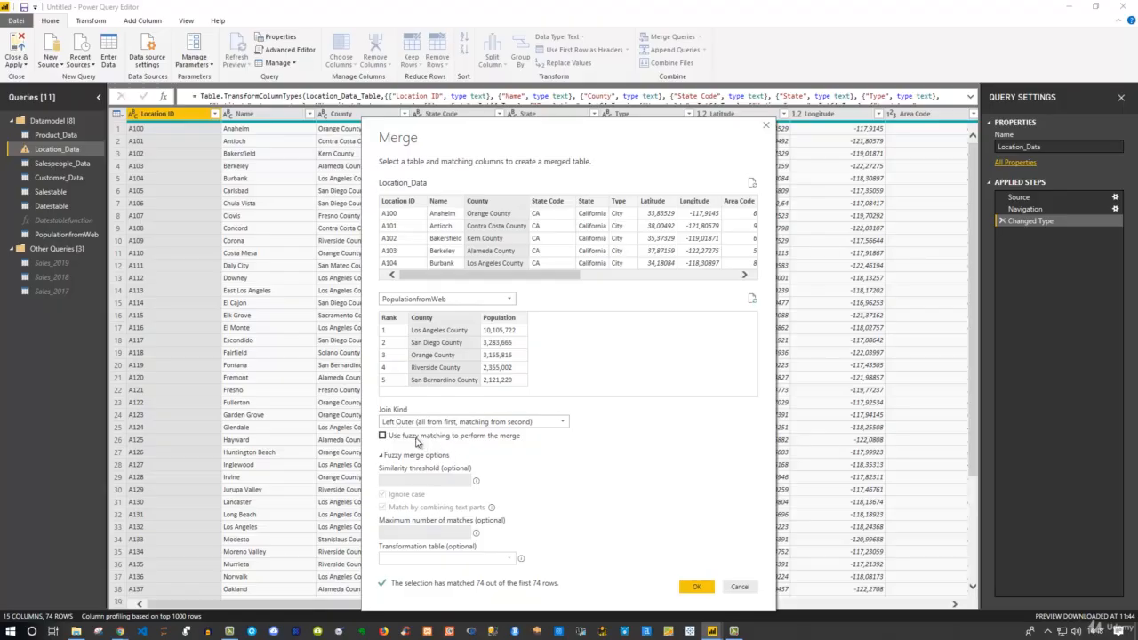
left_click(382, 454)
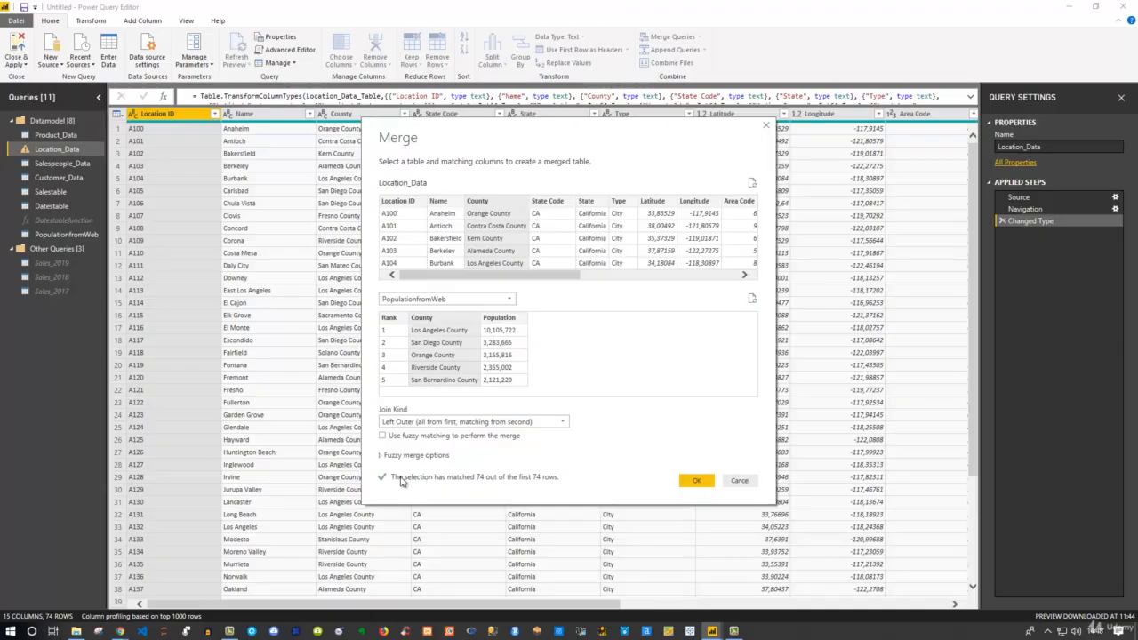
left_click(422, 425)
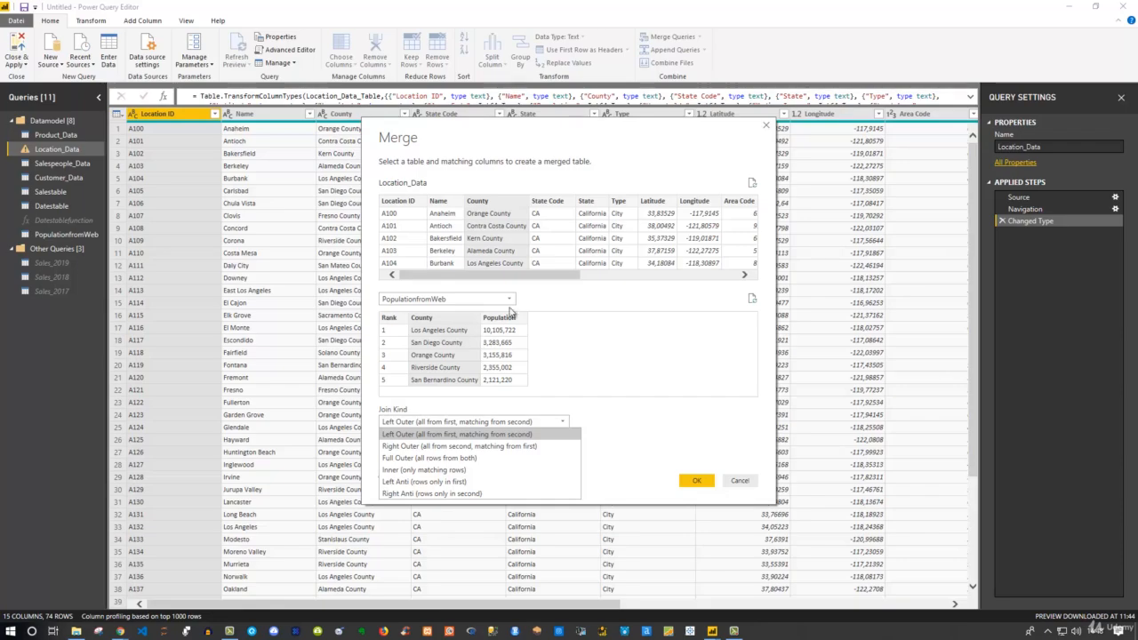
left_click(422, 424)
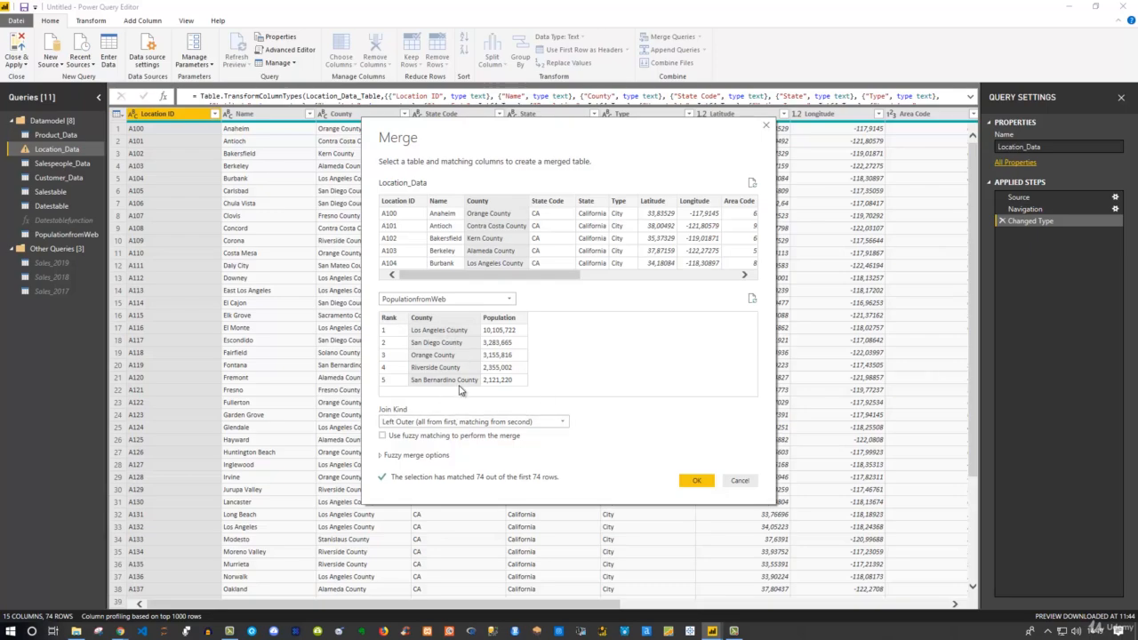
left_click(697, 482)
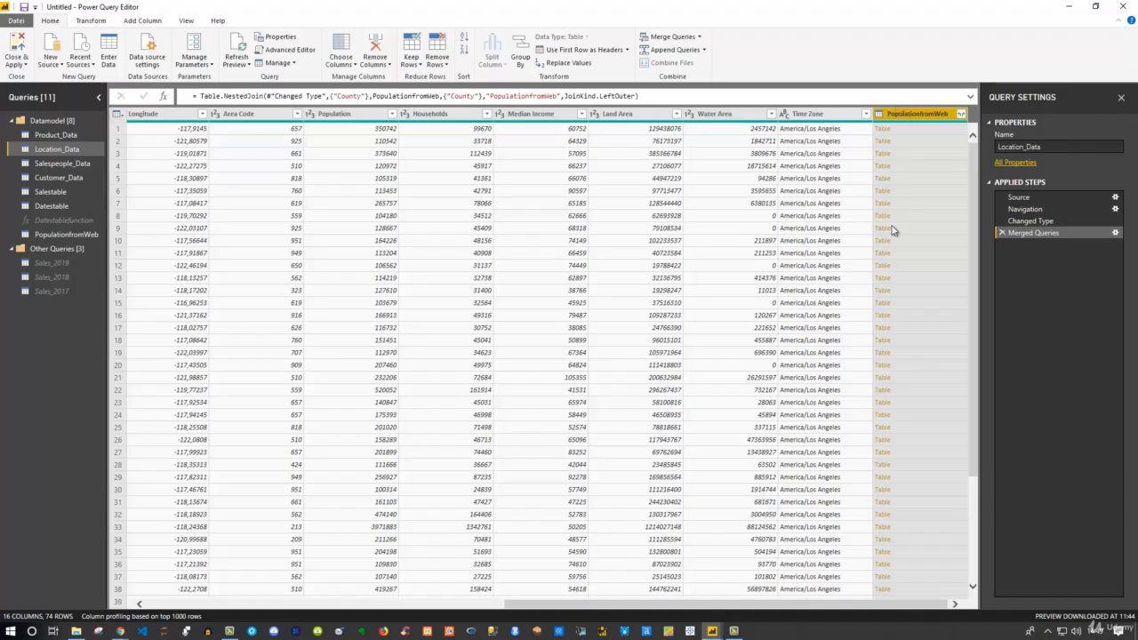
Expand PopulationfromWeb to only its Population column, without the original column name prefix
left_click(940, 135)
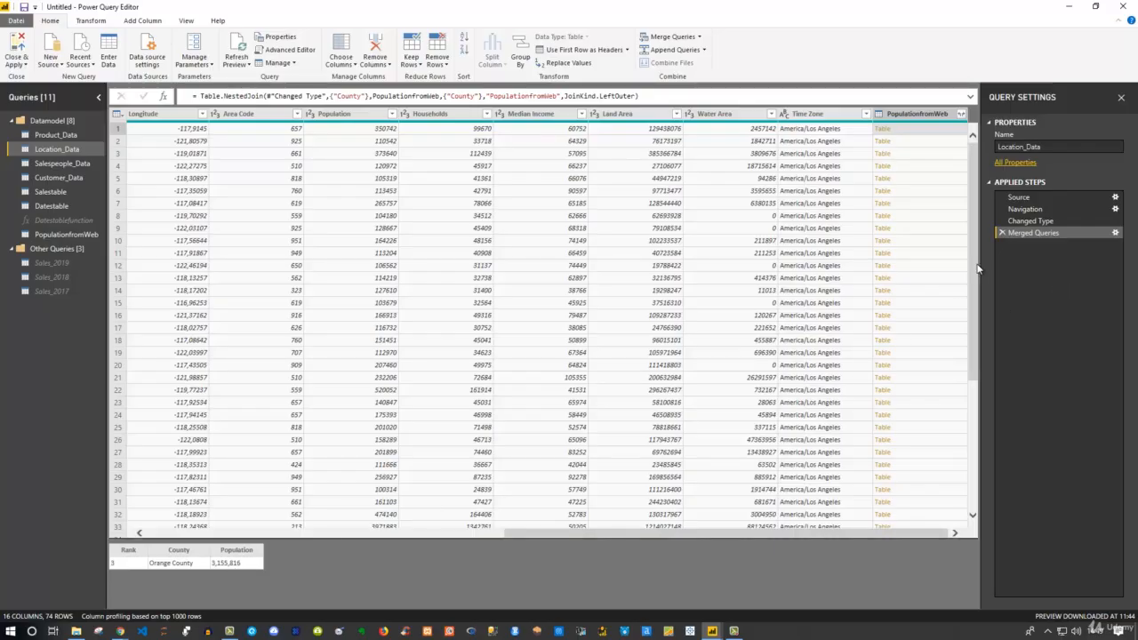
left_click_drag(974, 267, 960, 208)
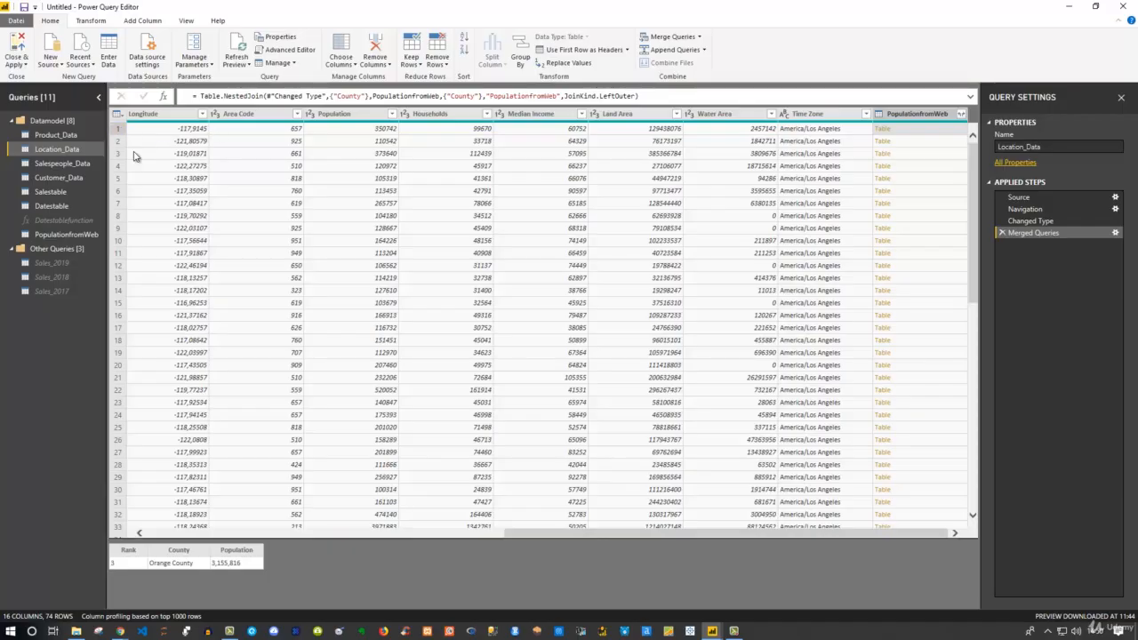
left_click(962, 115)
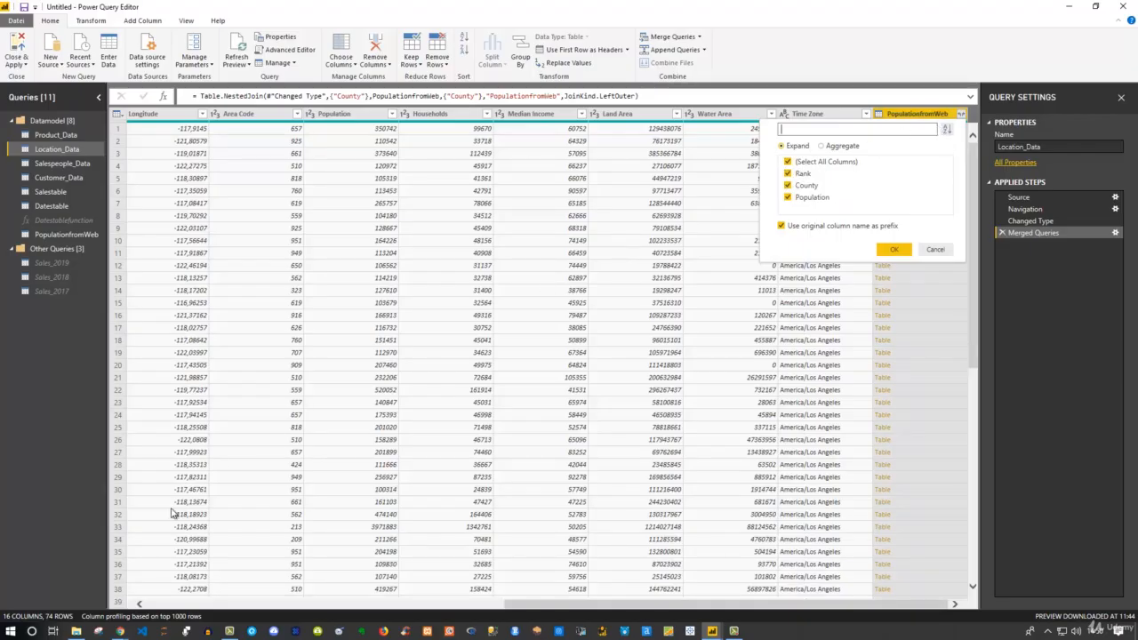
left_click(788, 162)
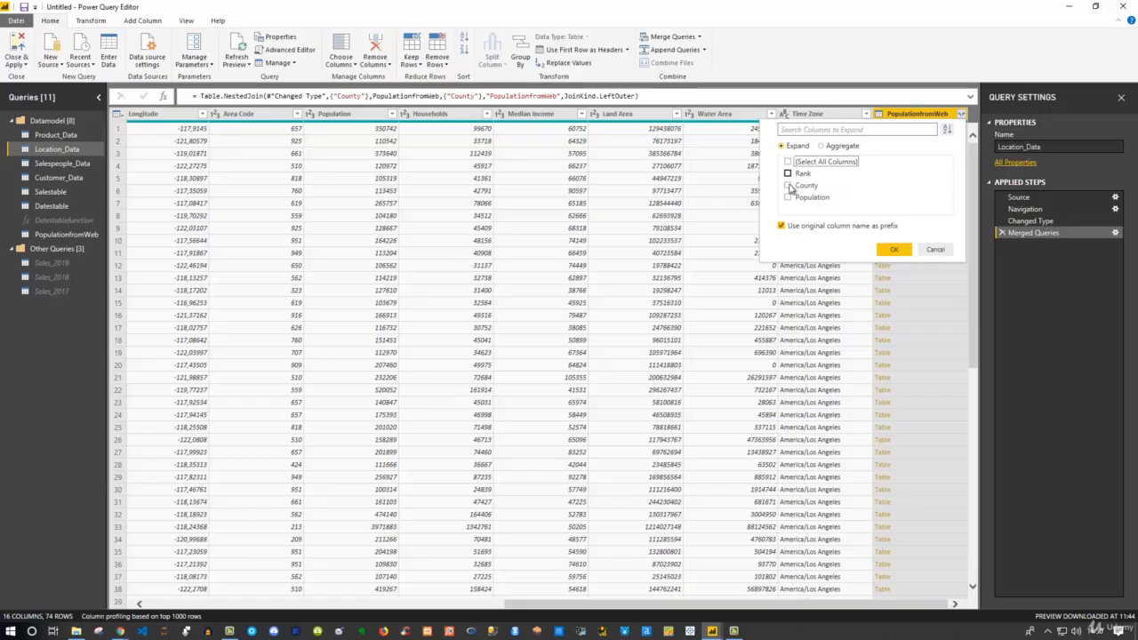
left_click(787, 197)
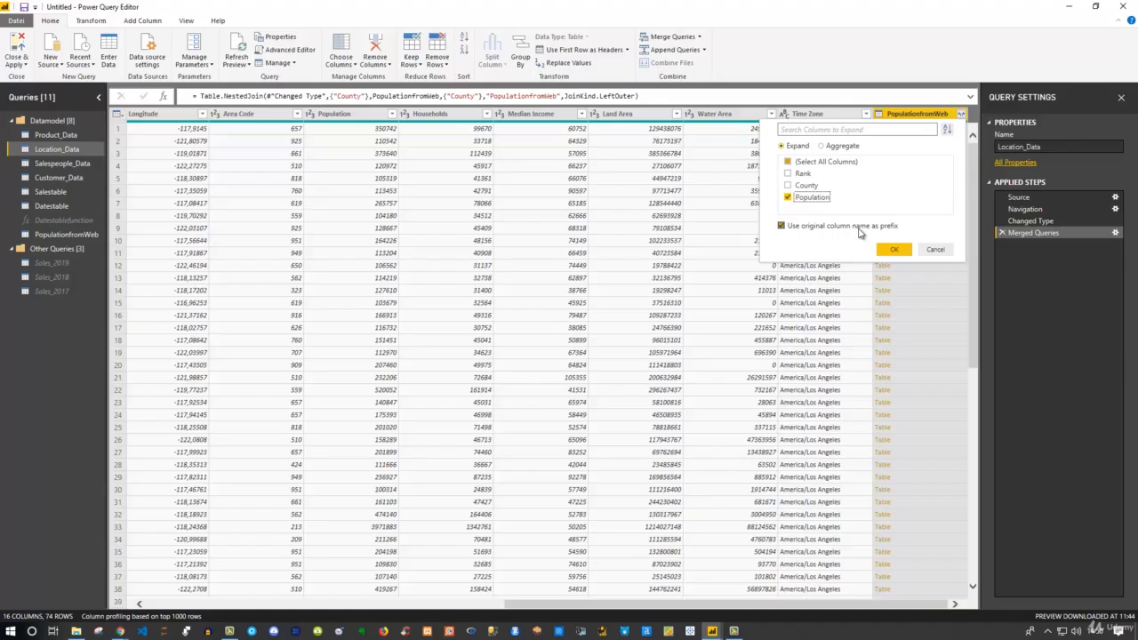
left_click(788, 228)
left_click(893, 253)
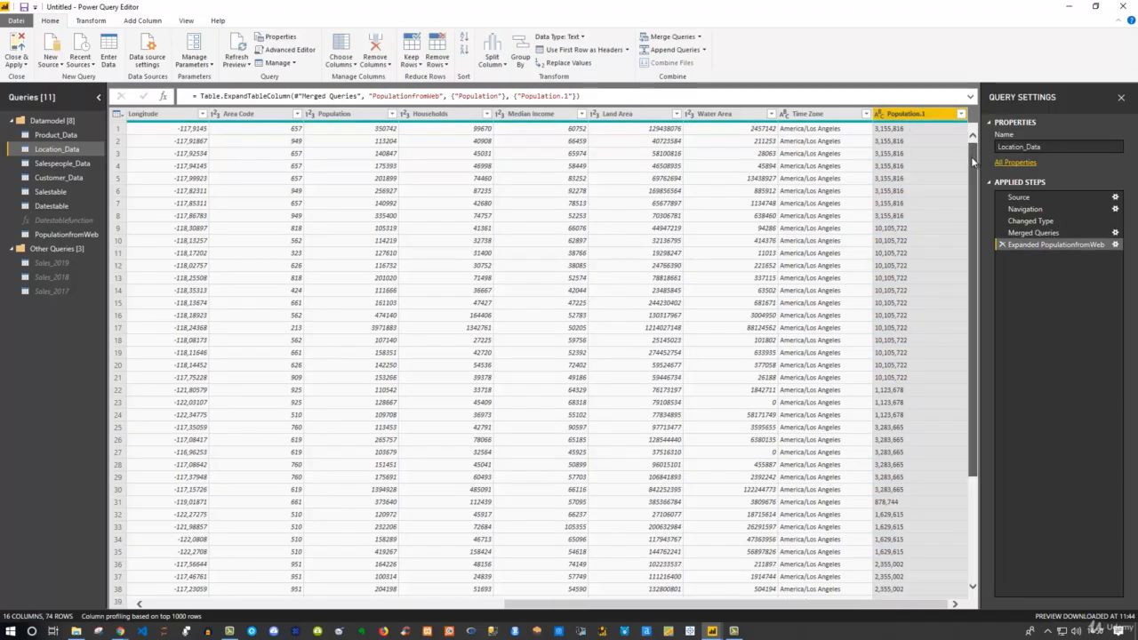
Rename the Population.1 column to Updated_Population
scroll(973, 178, "down", 9)
scroll(976, 258, "up", 9)
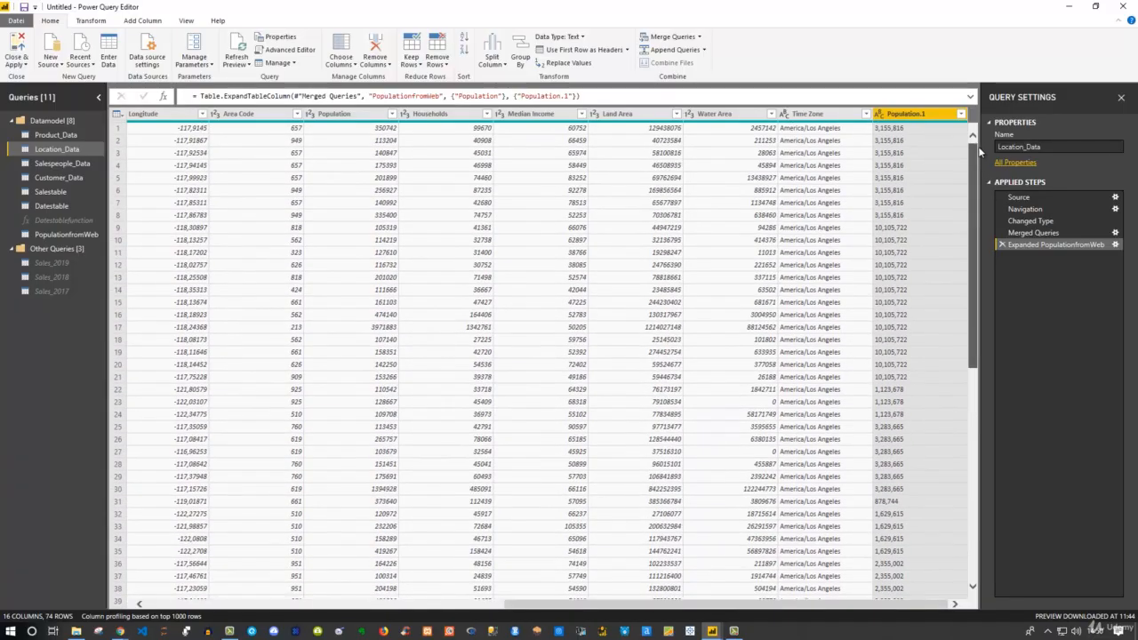
double_click(904, 116)
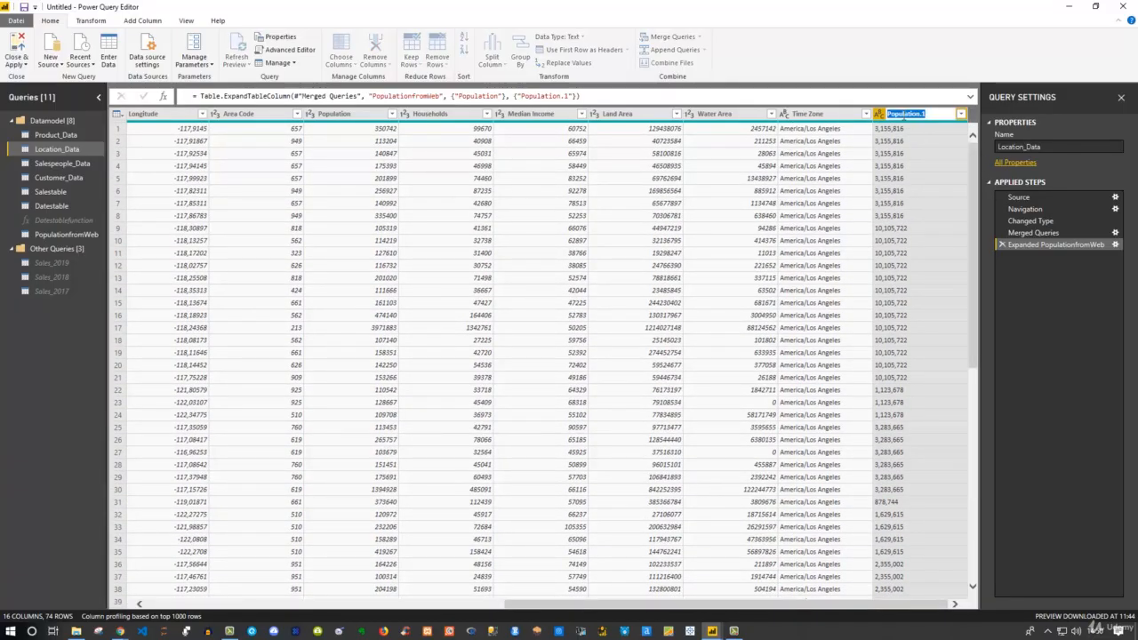
type("Updated_")
key("Return")
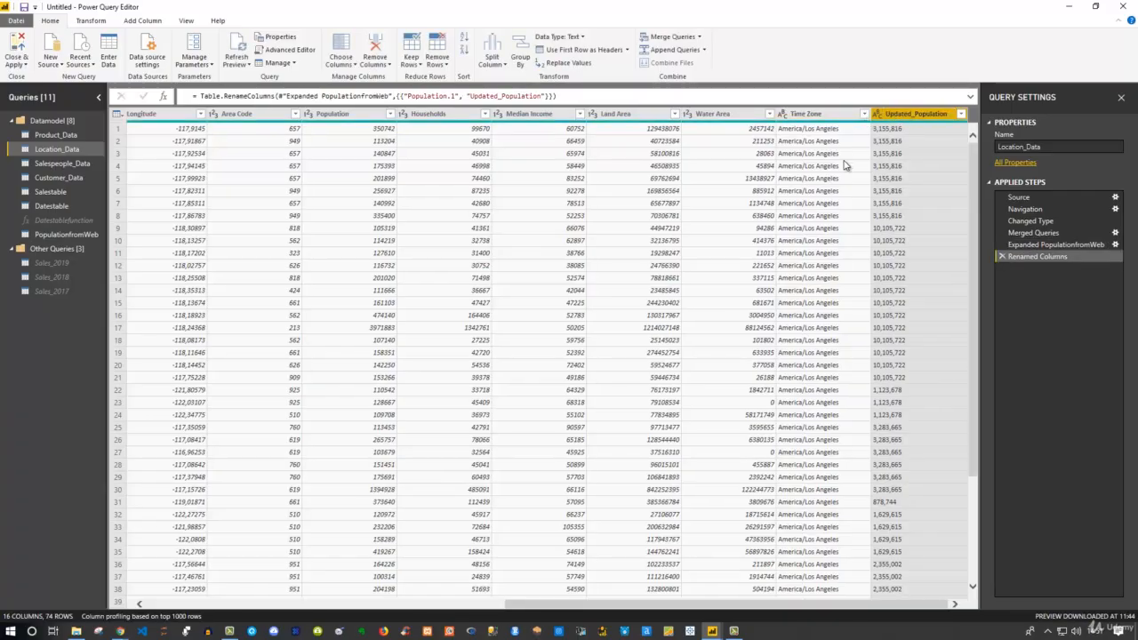
Try converting Updated_Population to Decimal Number, then delete the error-producing Changed Type1 step
left_click(880, 115)
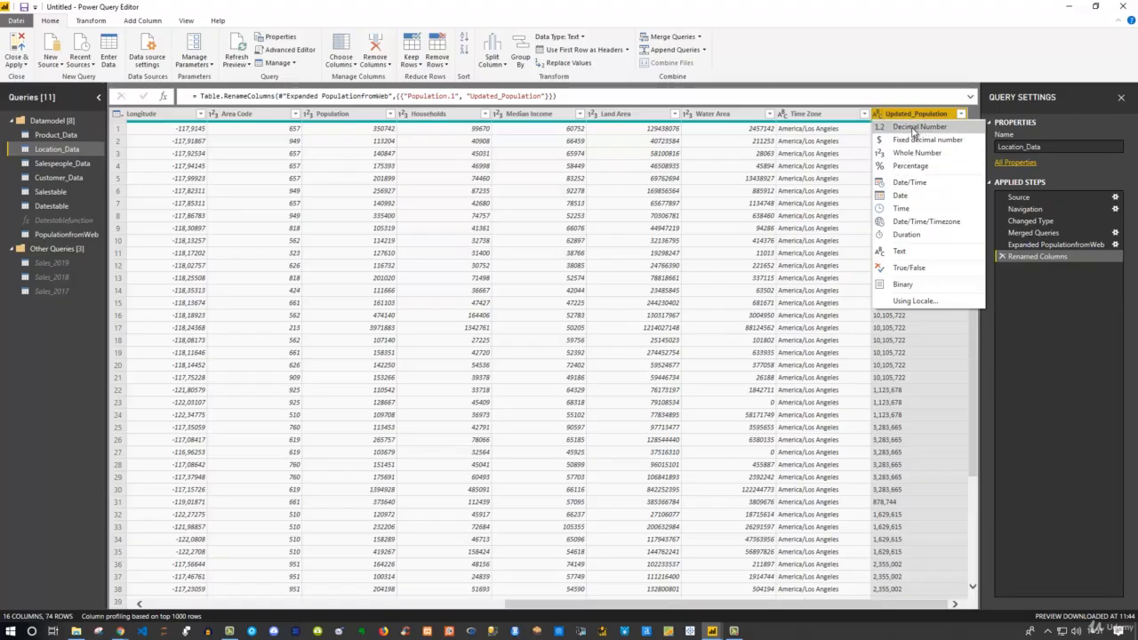
left_click(916, 127)
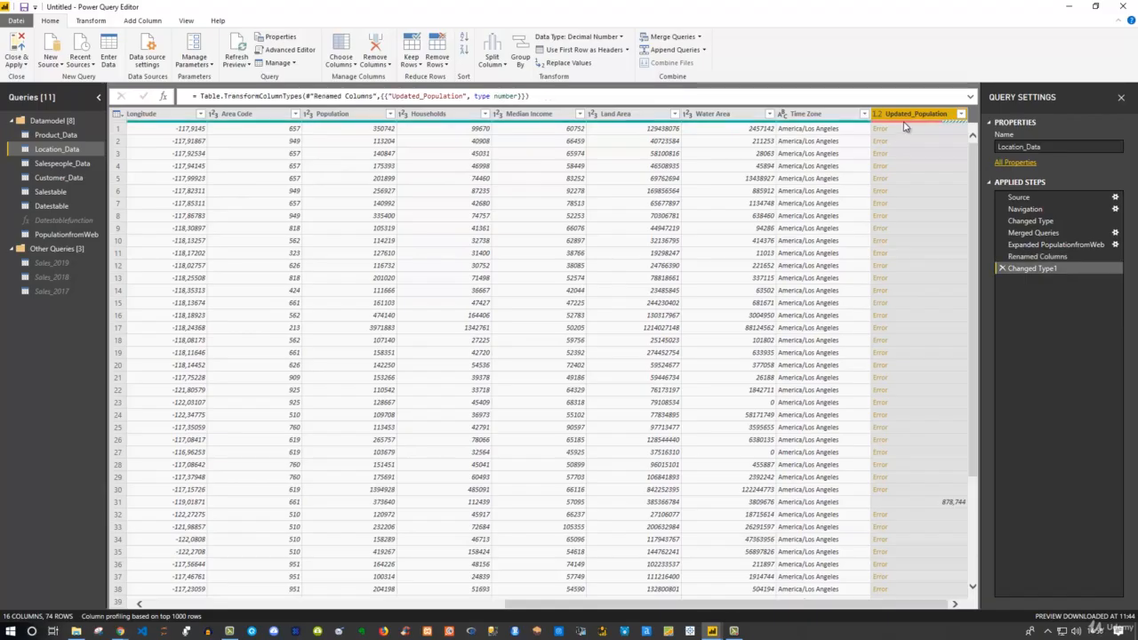
mouse_move(904, 126)
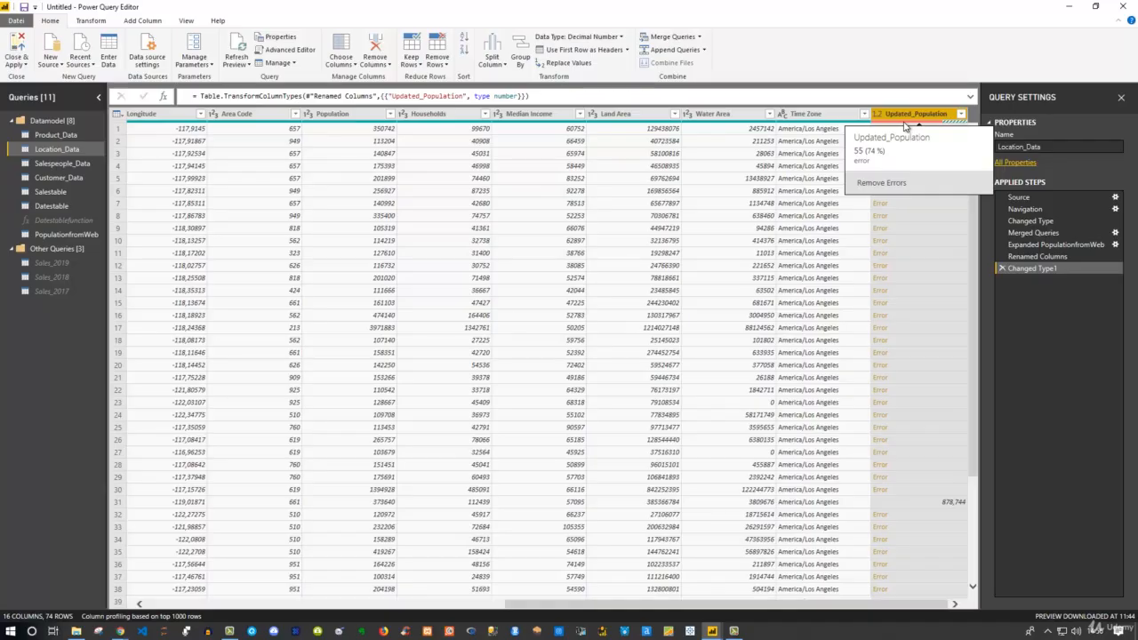
left_click(1036, 257)
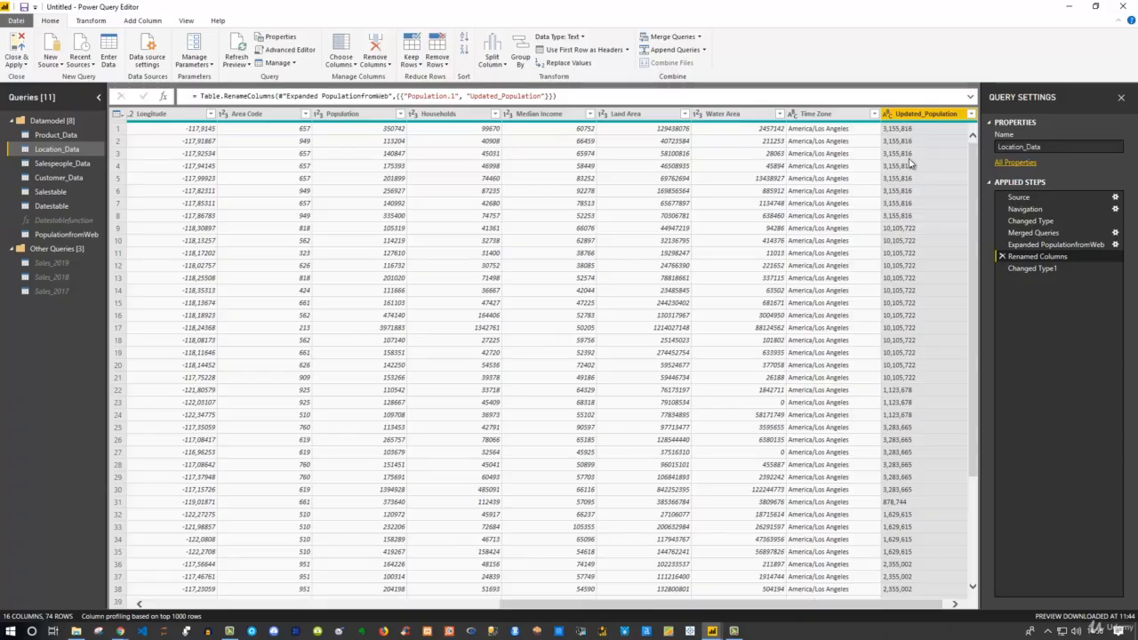
left_click(1030, 268)
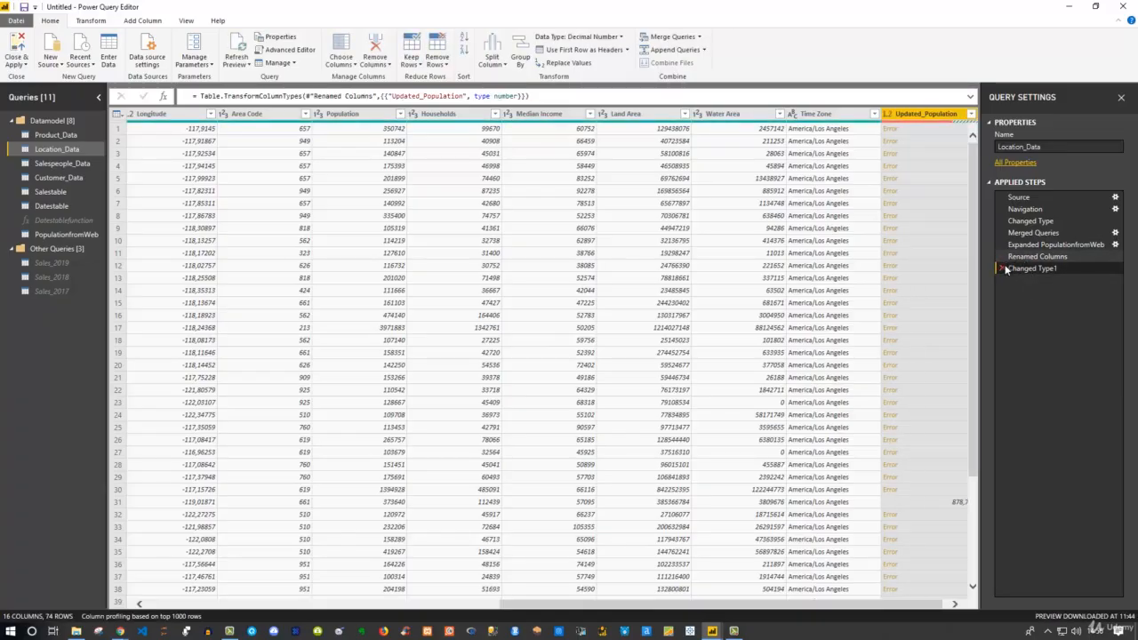
left_click(1001, 268)
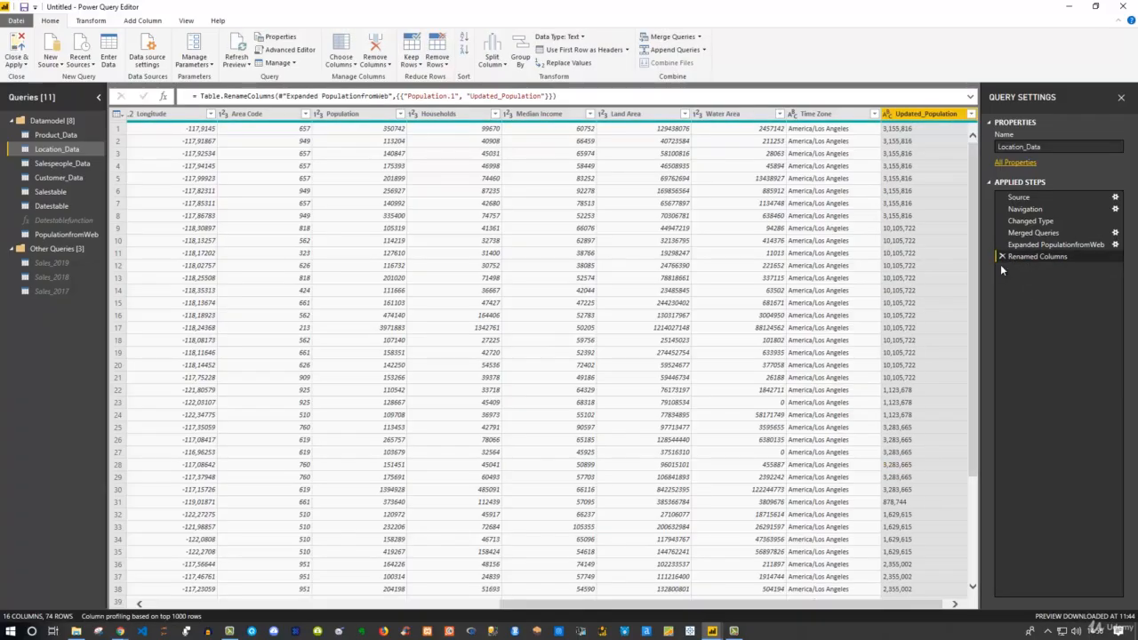
left_click(887, 116)
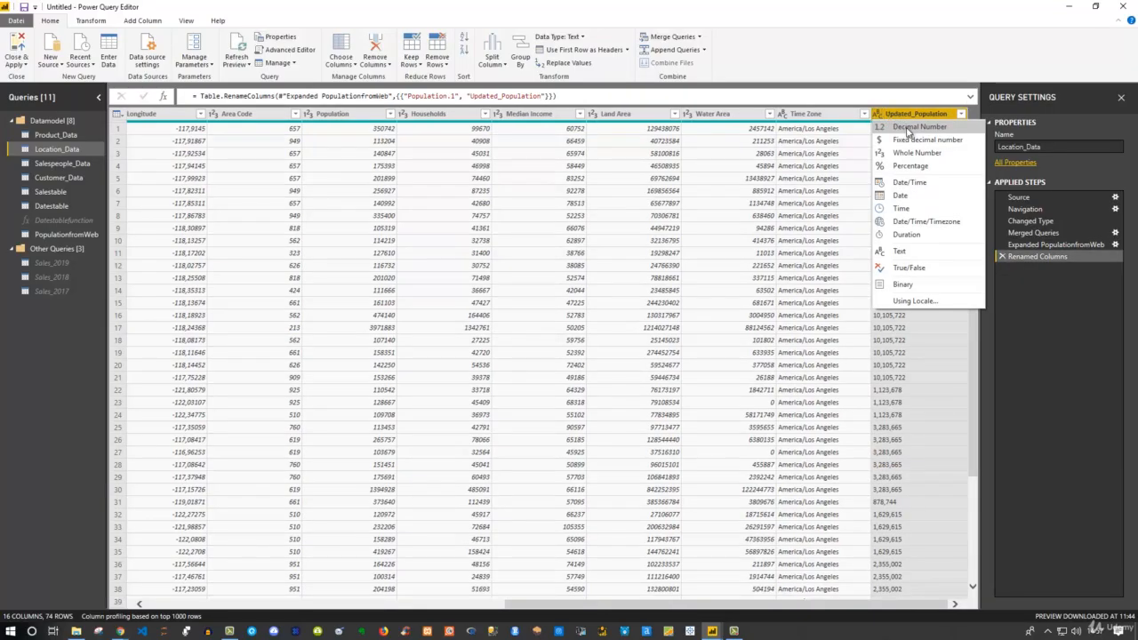
Convert Updated_Population to Whole Number using the English (United States) locale
left_click(909, 303)
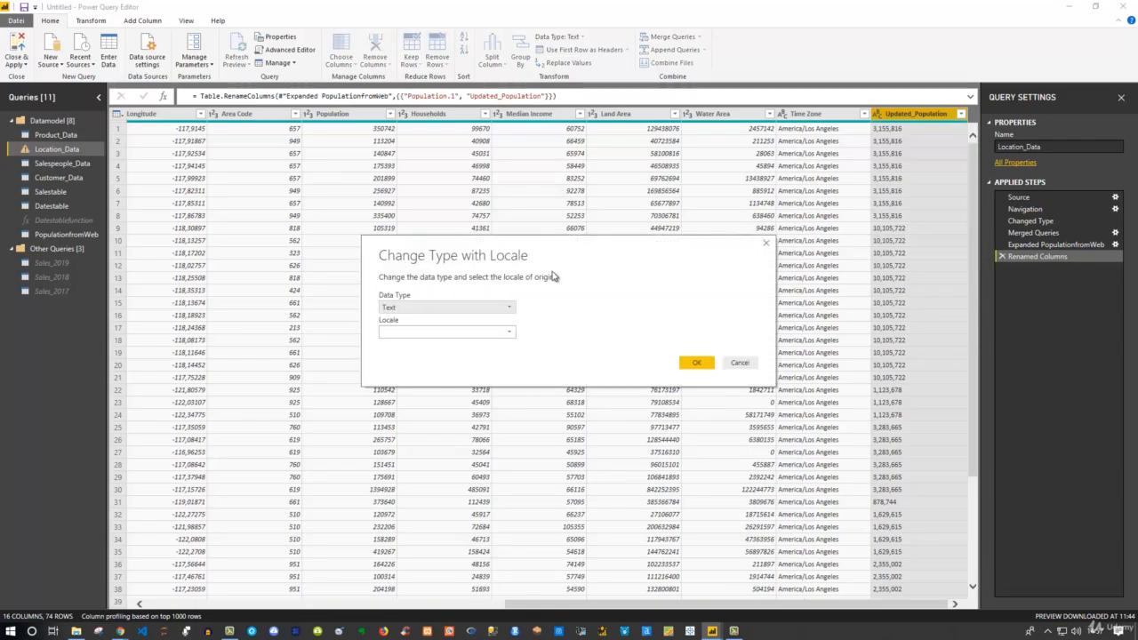
left_click(503, 308)
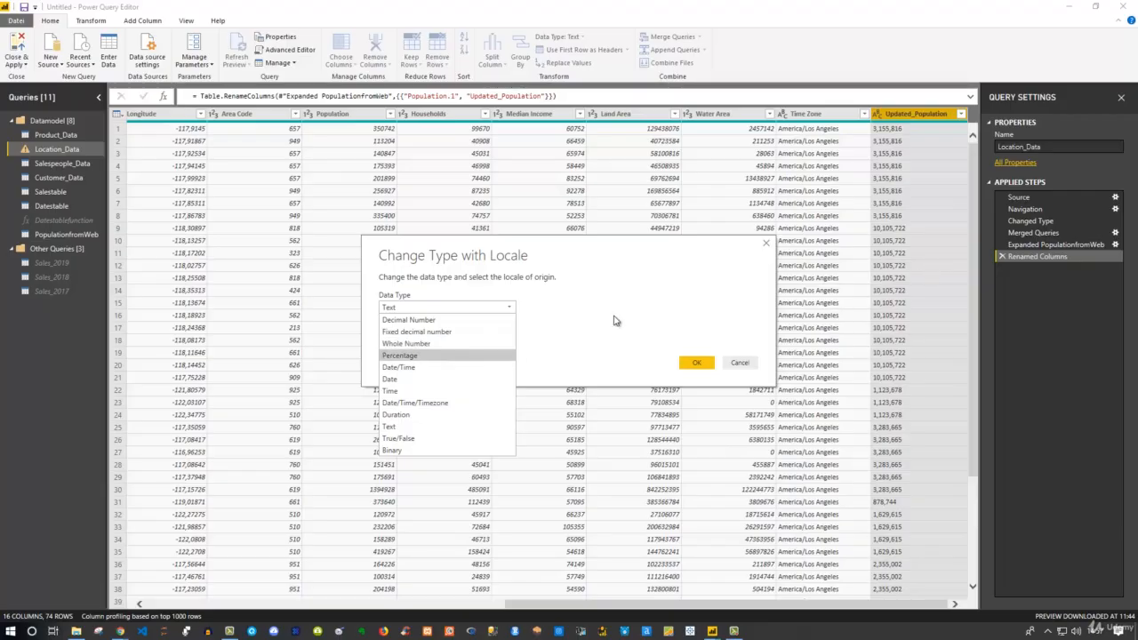
left_click(392, 343)
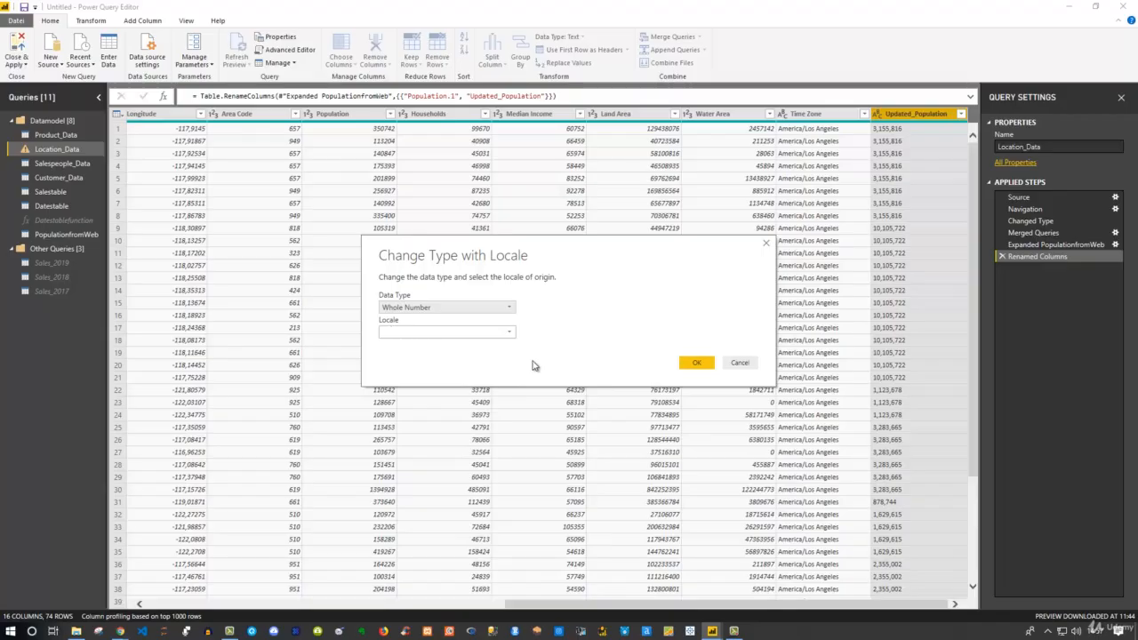
left_click(512, 337)
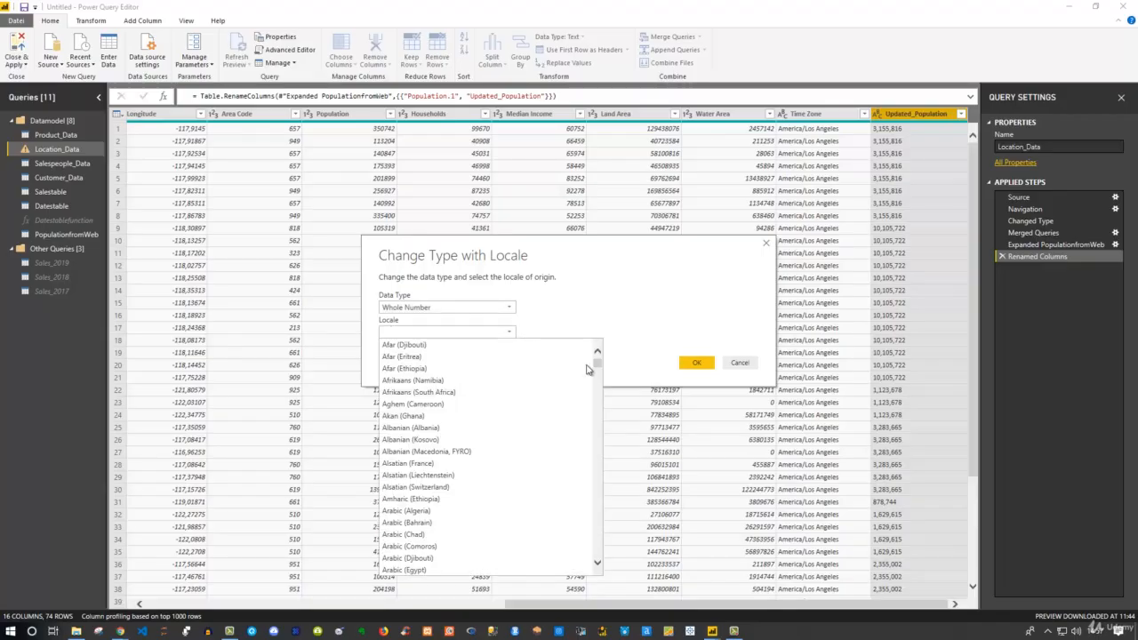
left_click_drag(597, 368, 586, 434)
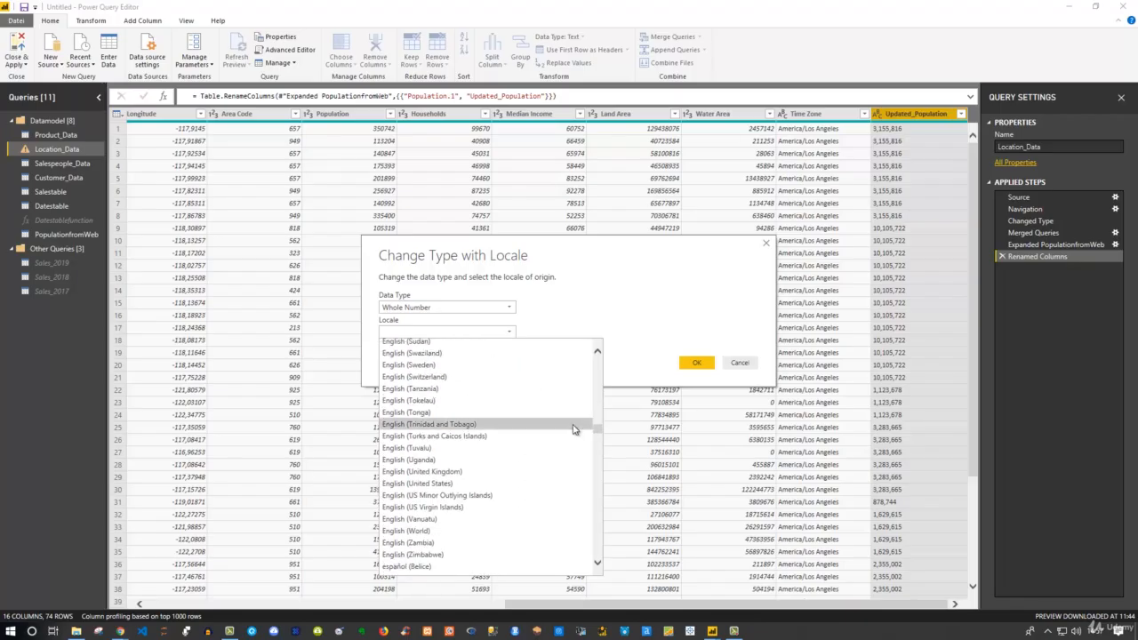
left_click(417, 484)
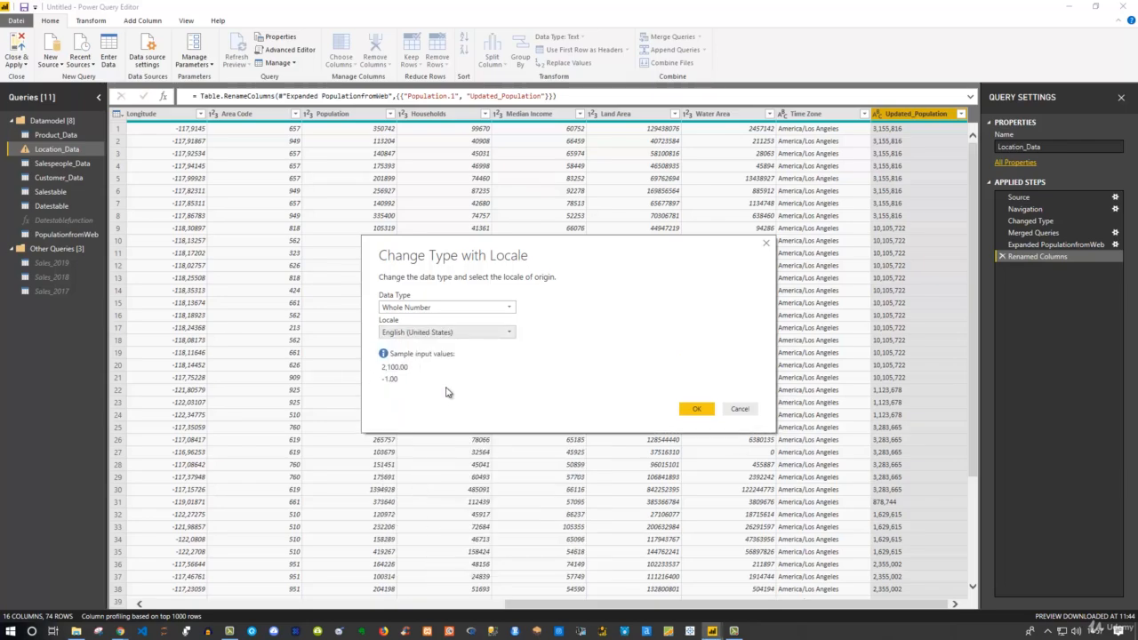
left_click(698, 409)
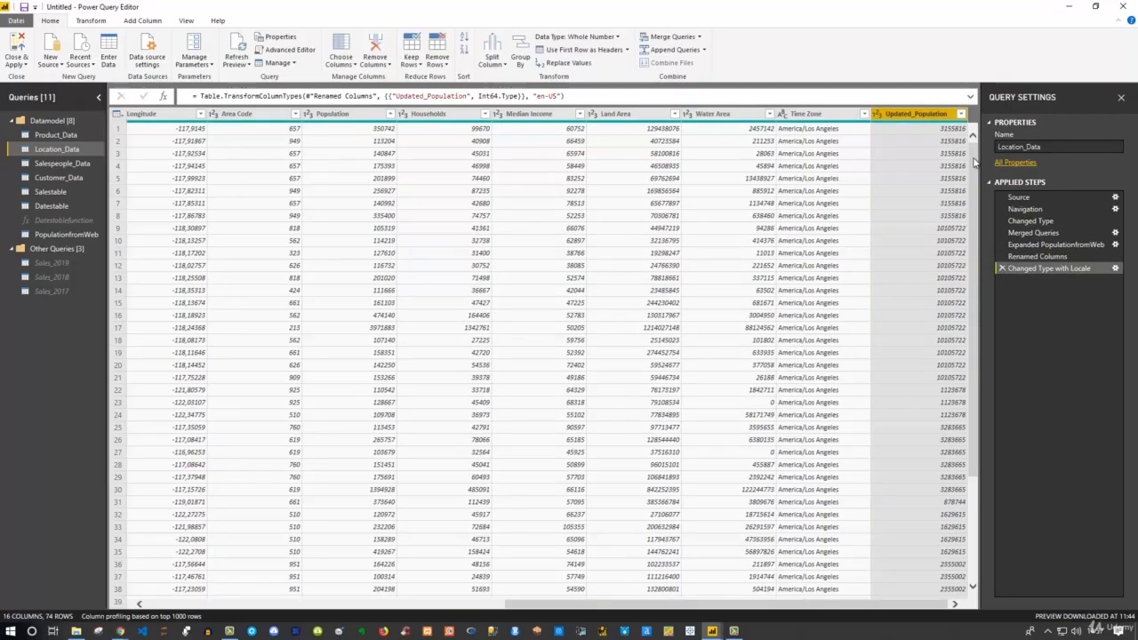
left_click_drag(974, 162, 932, 119)
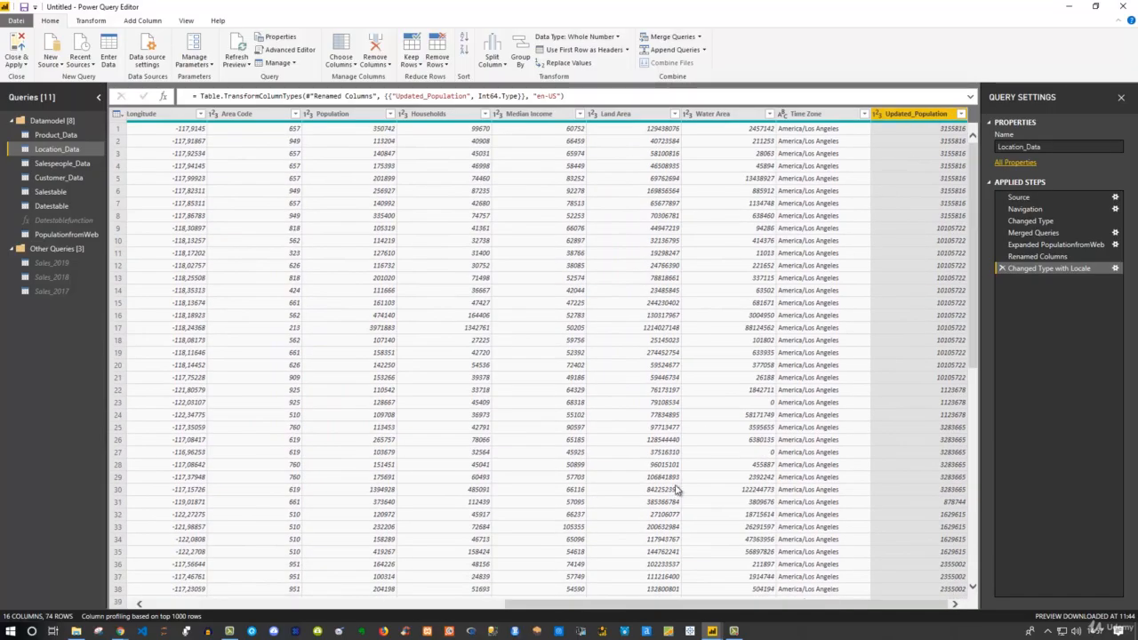
left_click_drag(695, 601, 501, 599)
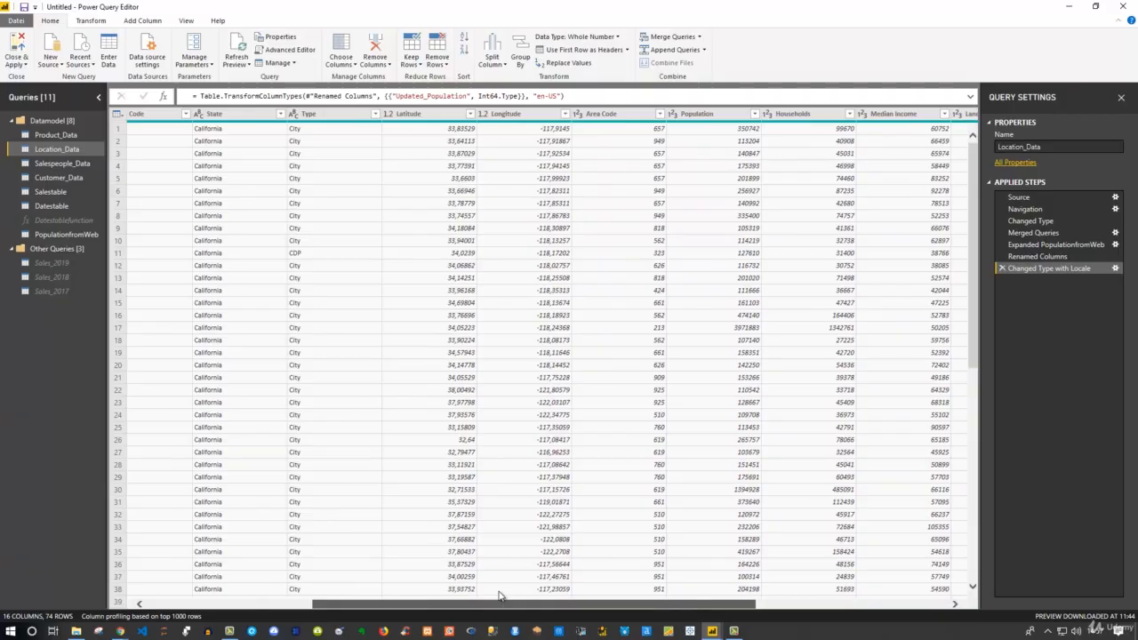
Remove the old Population column from Location_Data
right_click(709, 118)
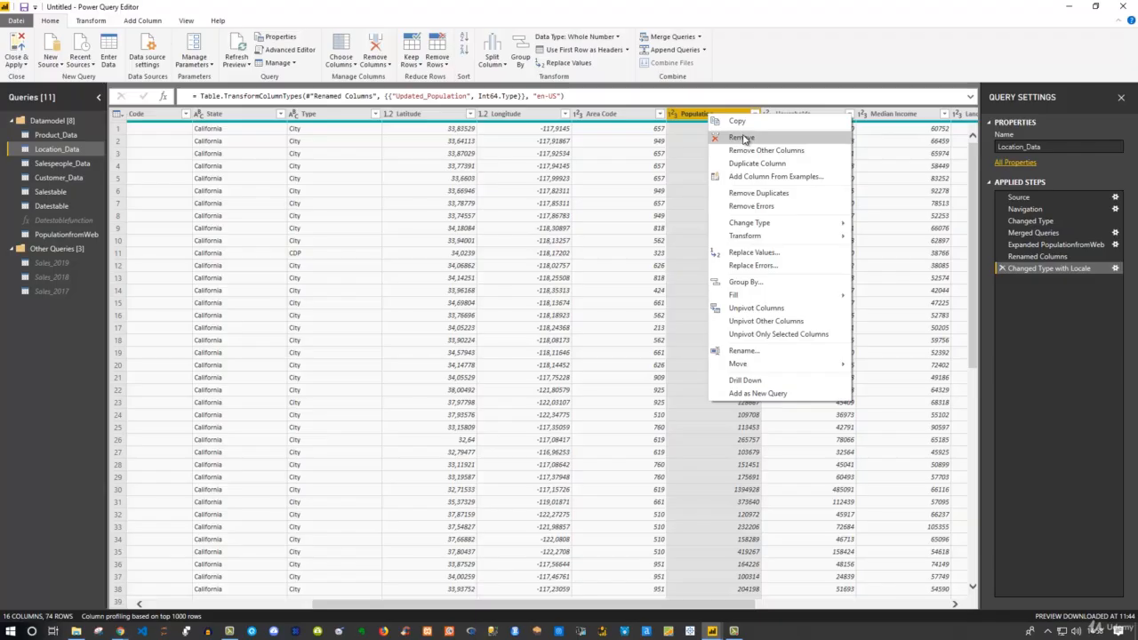
left_click(743, 138)
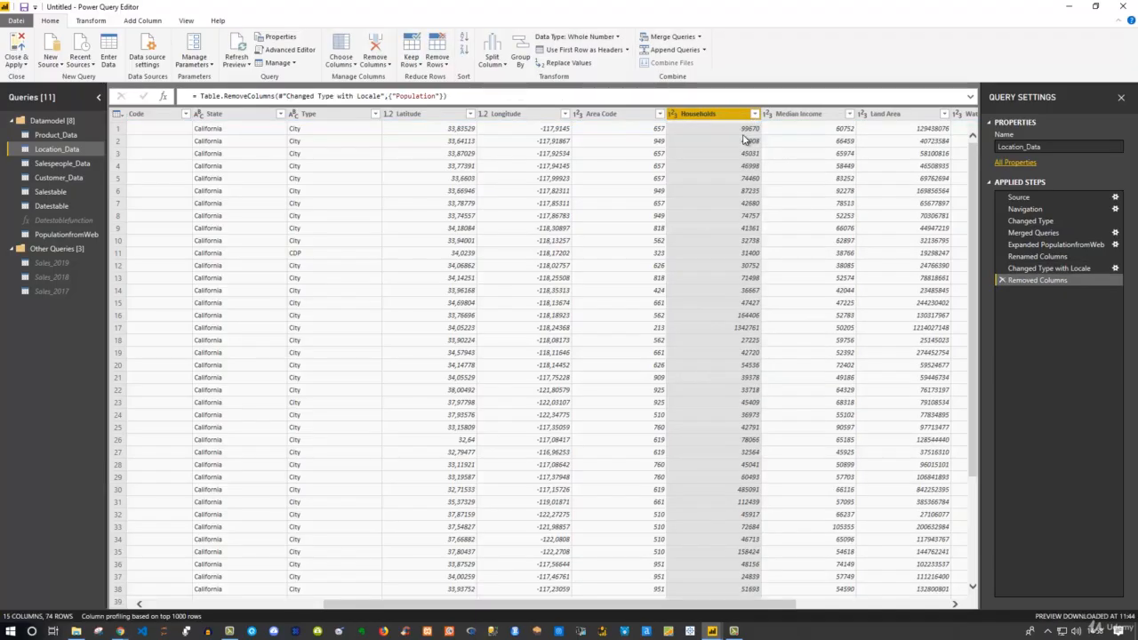
left_click_drag(640, 607, 419, 581)
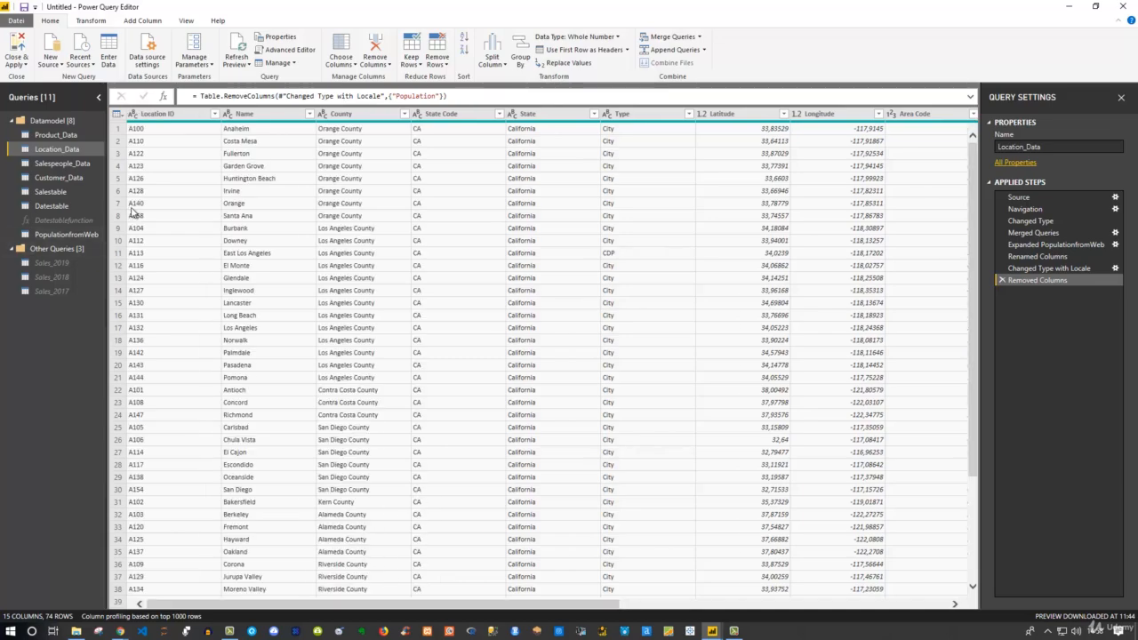
Disable loading of PopulationfromWeb, move it into Other Queries, and Close & Apply
left_click(49, 233)
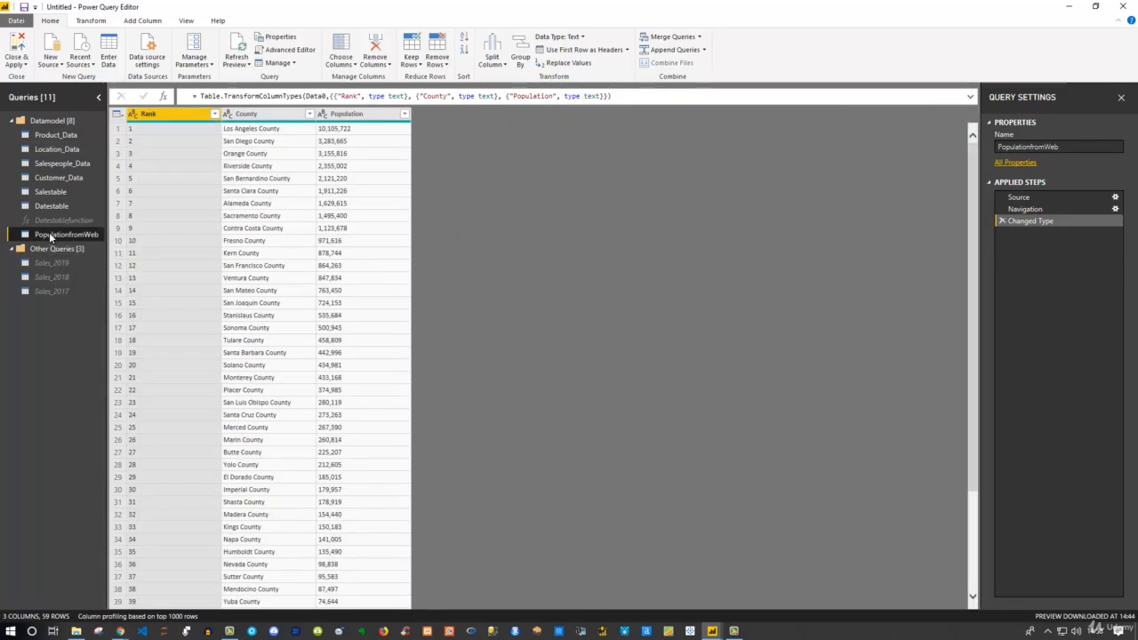
right_click(49, 233)
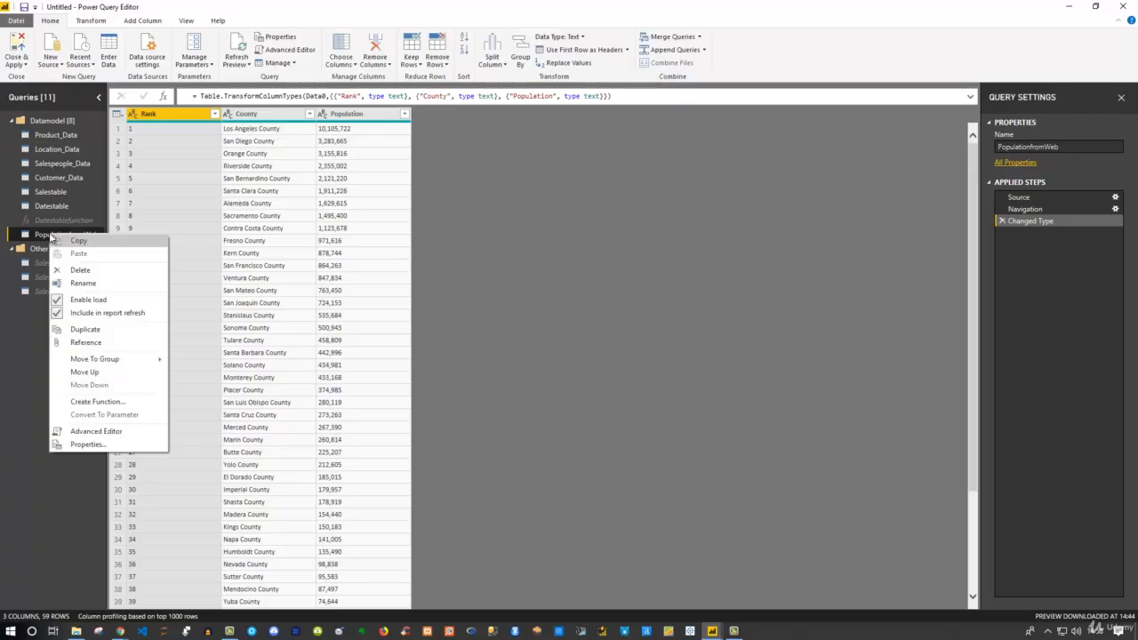
left_click(98, 301)
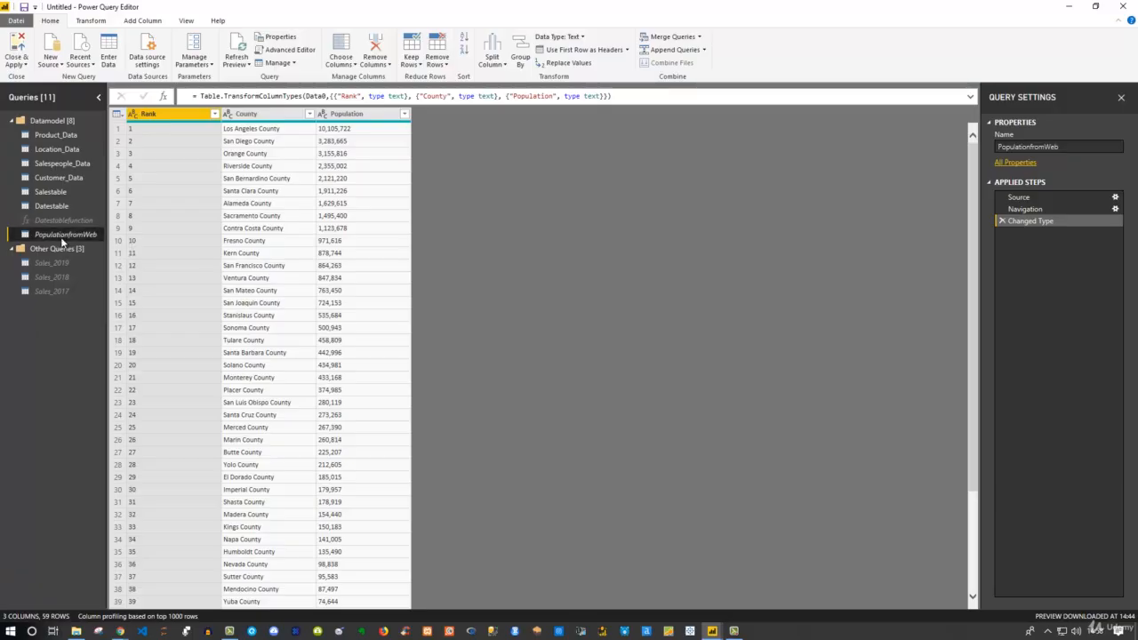
left_click_drag(62, 241, 55, 296)
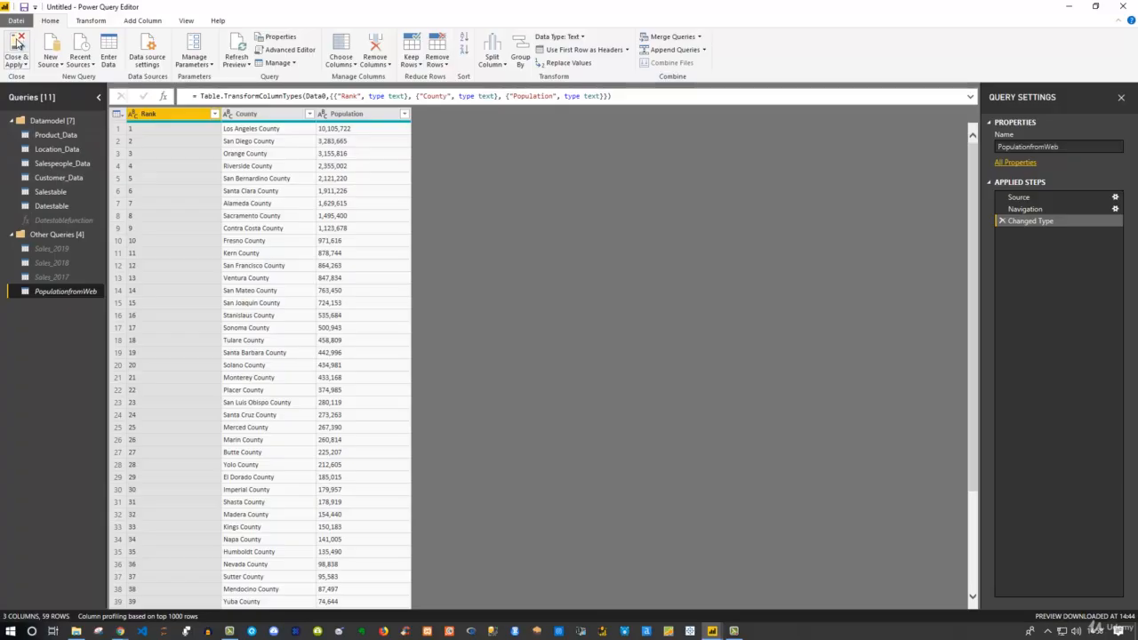
left_click(17, 42)
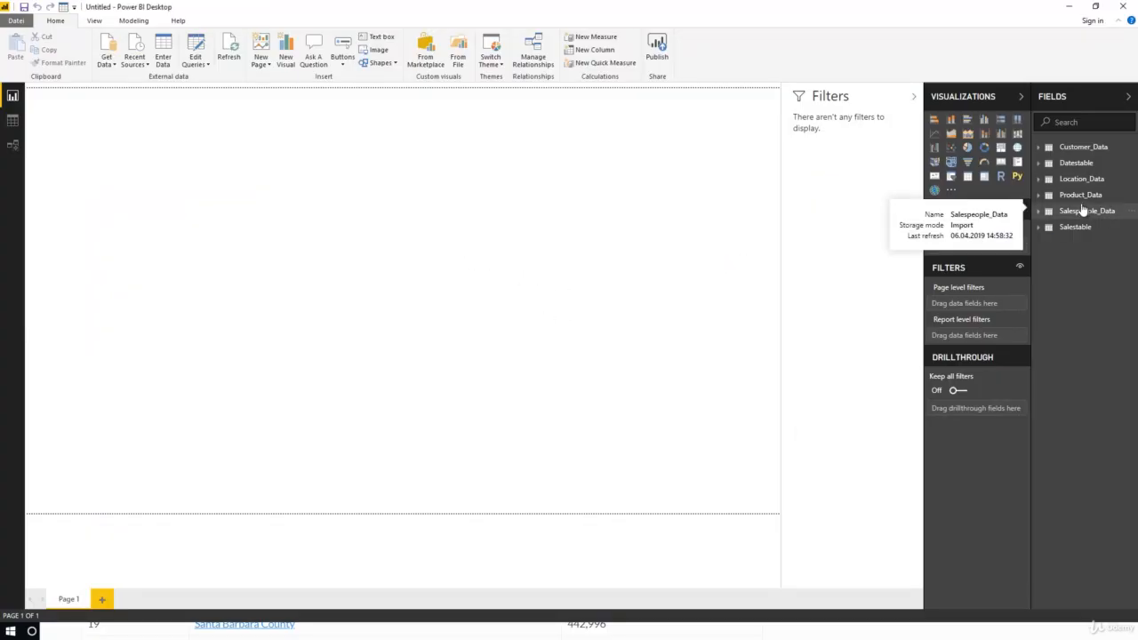
Expand Location_Data in the Fields pane to list its fields, including Updated_Population
left_click(1039, 180)
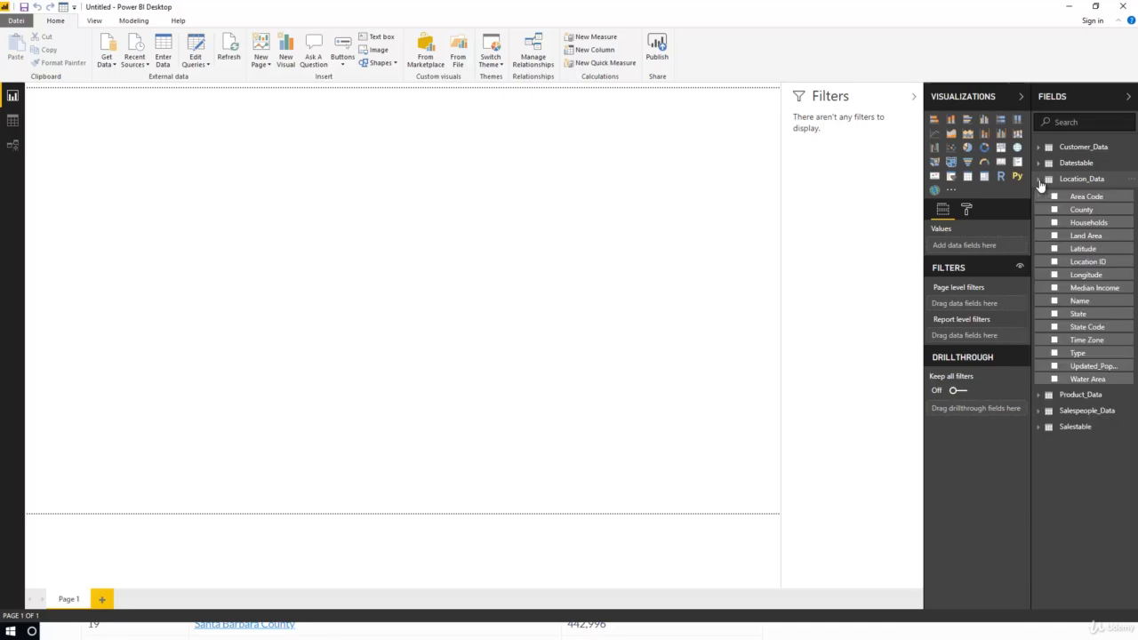